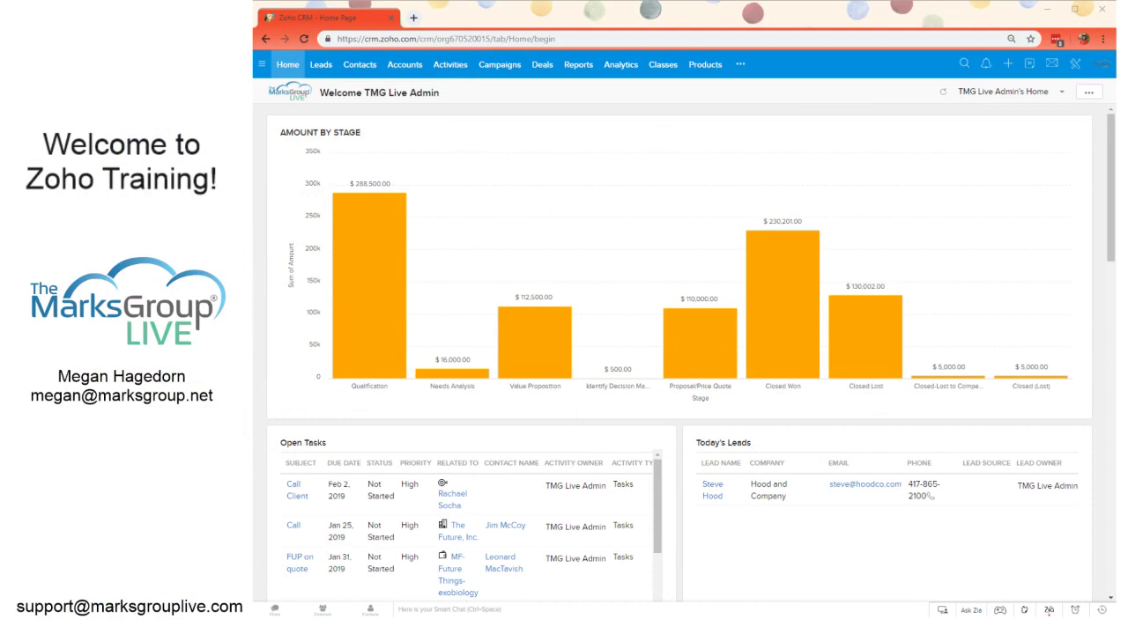
# Step: Examine the Org Overview, Lead Analytics, Deal Insights, Activity Stats, Marketing Metrics and Sales Trend dashboards in Analytics
pyautogui.click(616, 69)
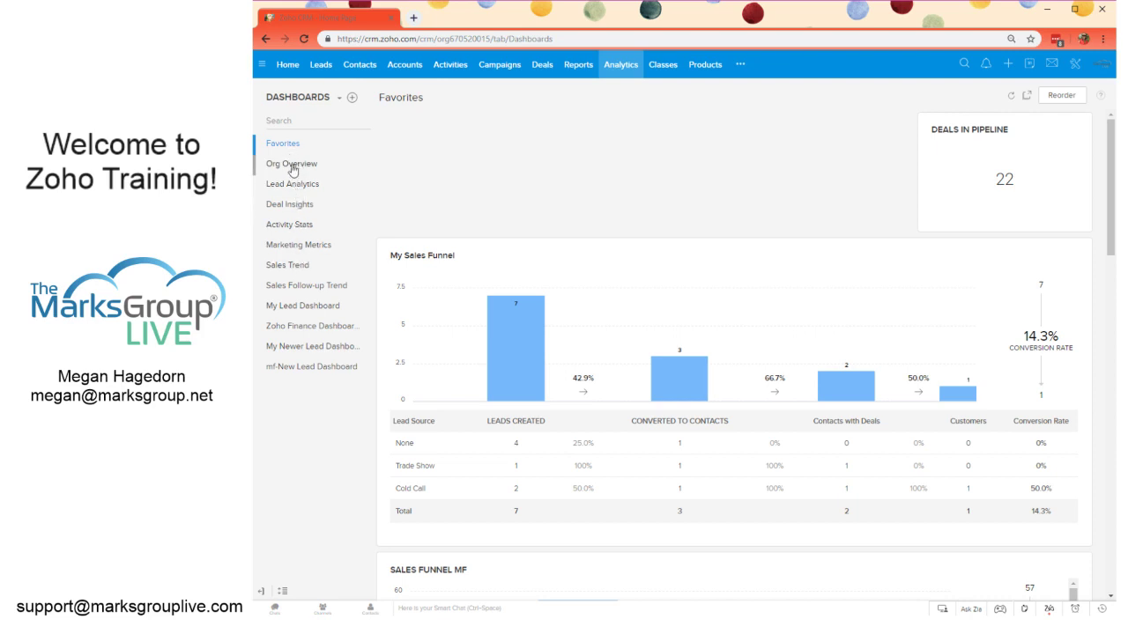
pyautogui.click(293, 167)
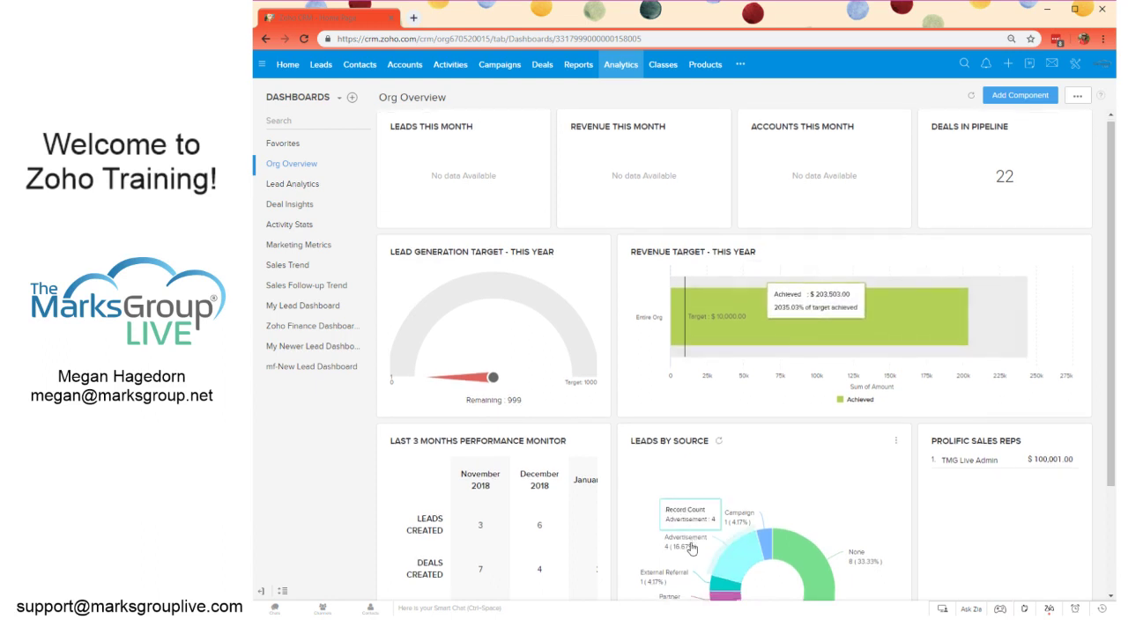
pyautogui.scroll(-2, 691, 548)
pyautogui.scroll(2, 692, 548)
pyautogui.scroll(-2, 691, 548)
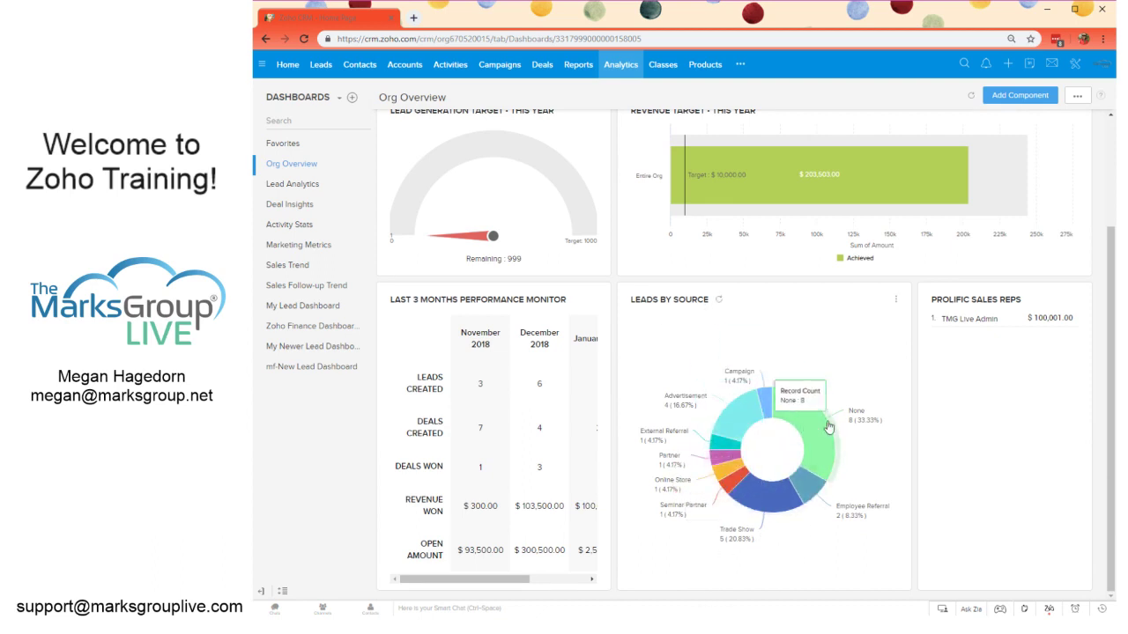
pyautogui.scroll(2, 412, 337)
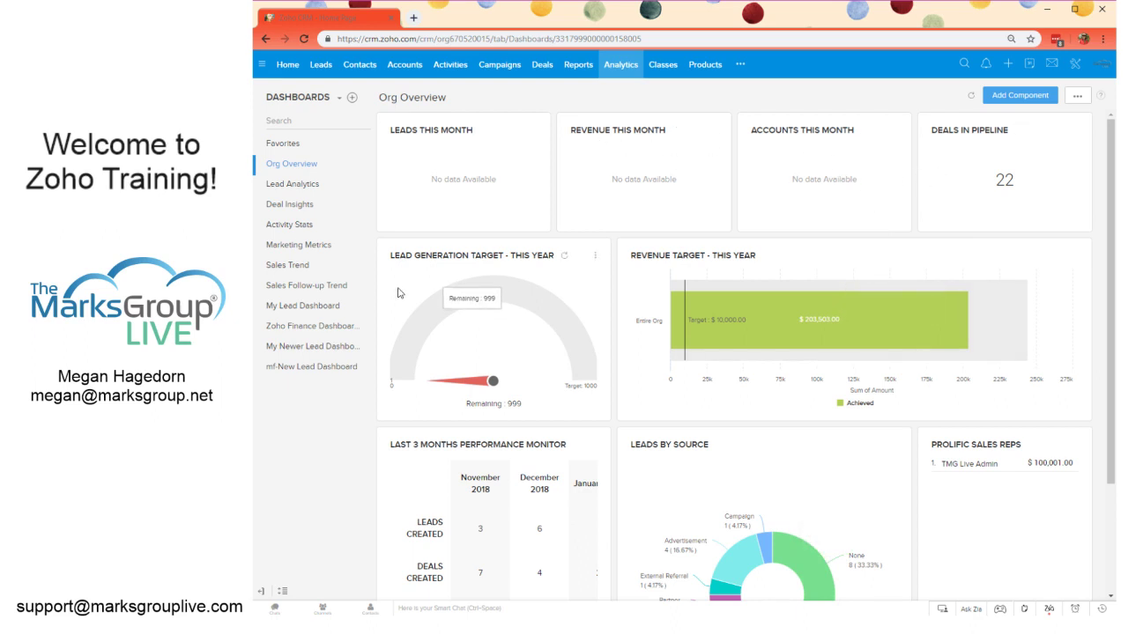
pyautogui.click(298, 185)
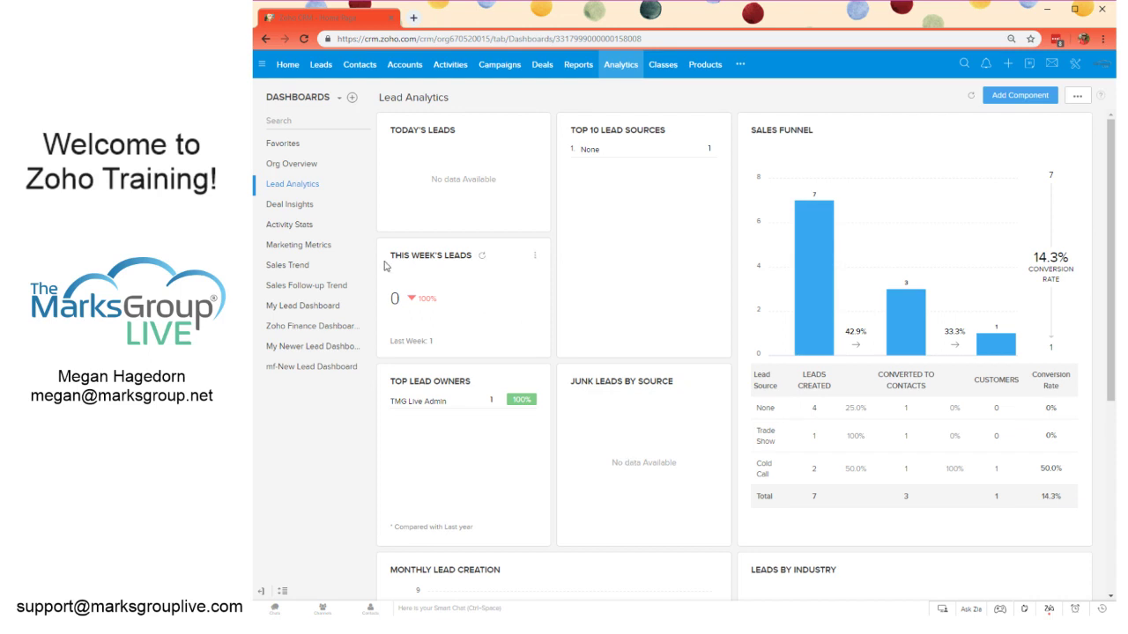
pyautogui.click(298, 205)
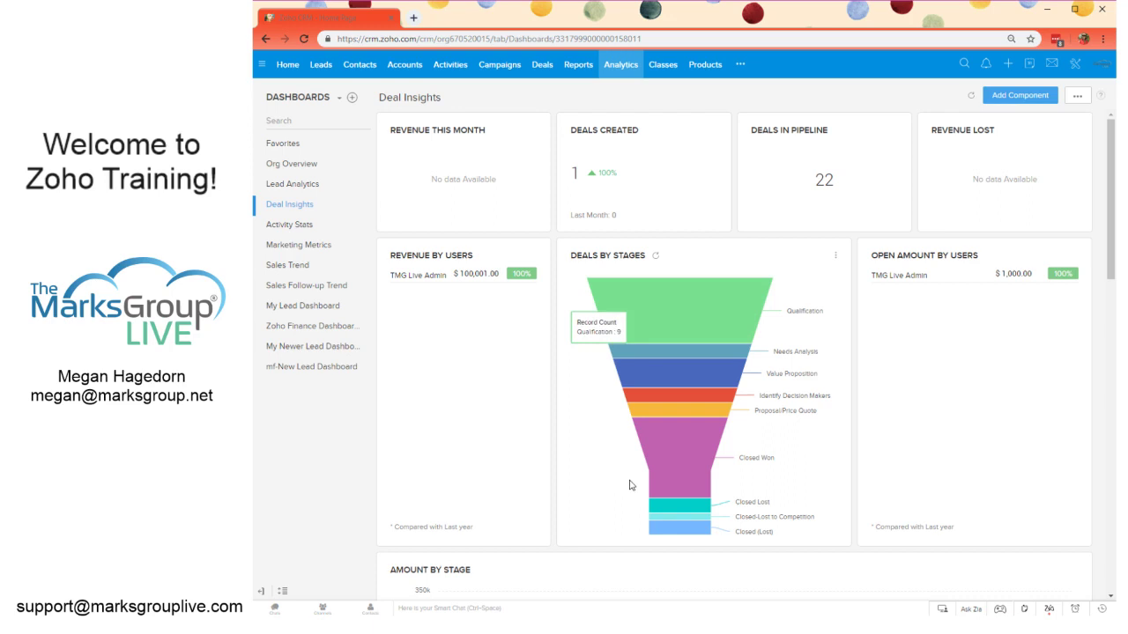
pyautogui.click(305, 228)
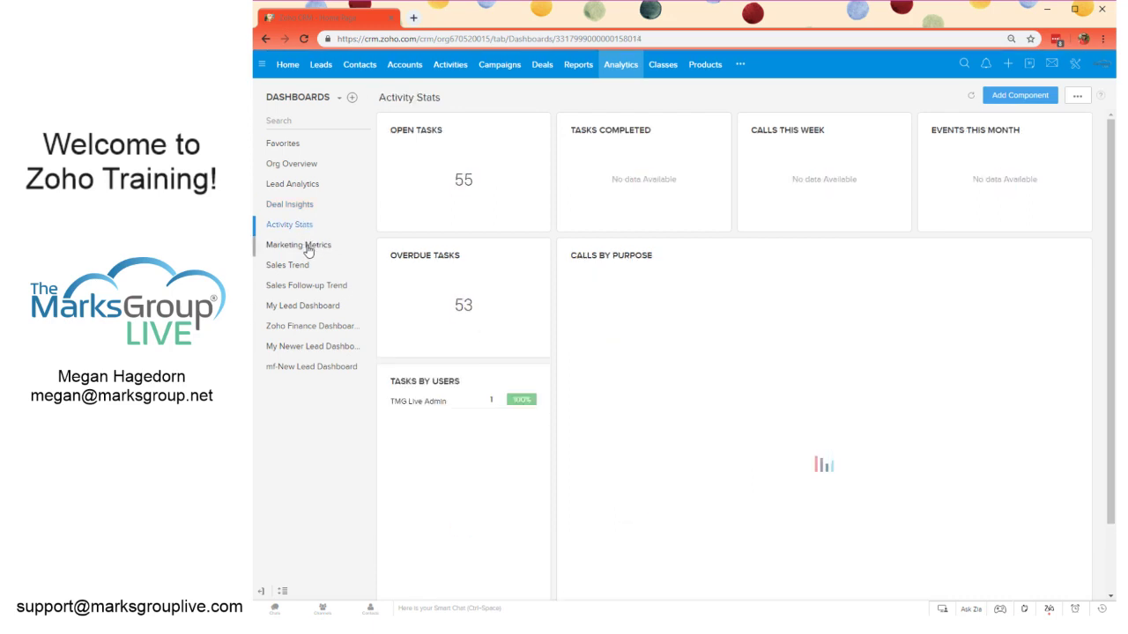
pyautogui.click(307, 249)
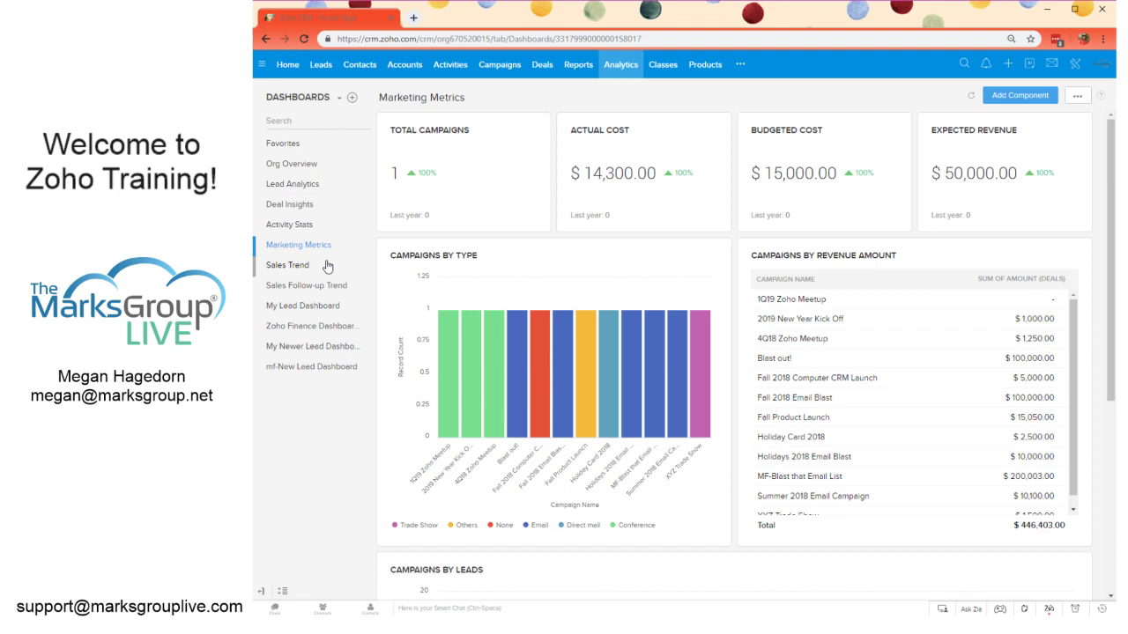
pyautogui.click(297, 268)
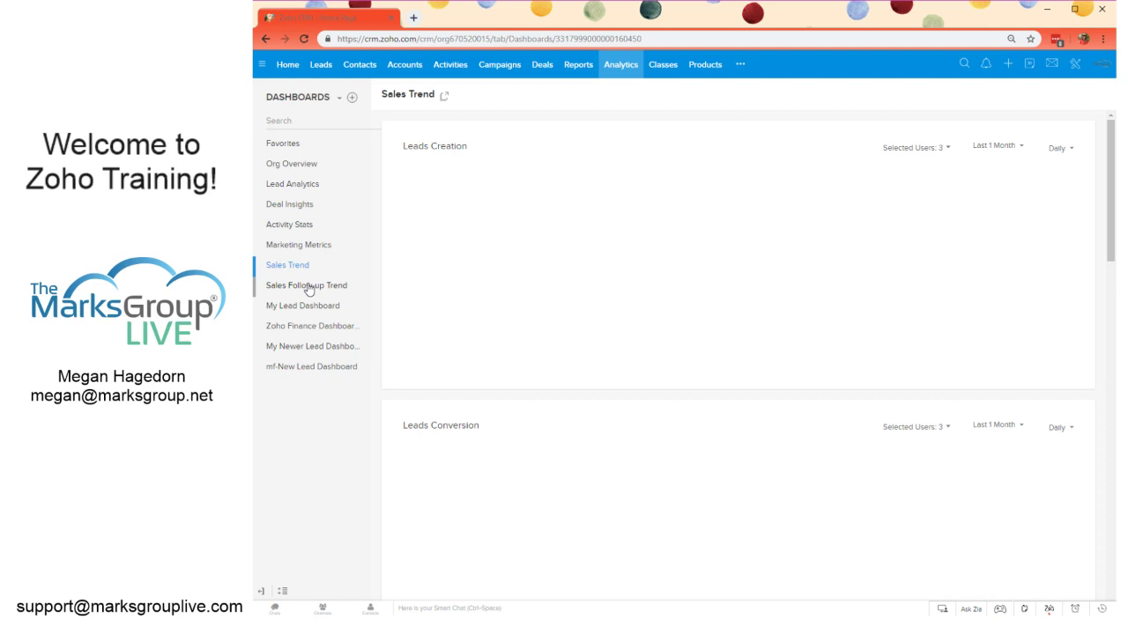
# Step: Create a new analytics dashboard and name it Leads
pyautogui.click(352, 98)
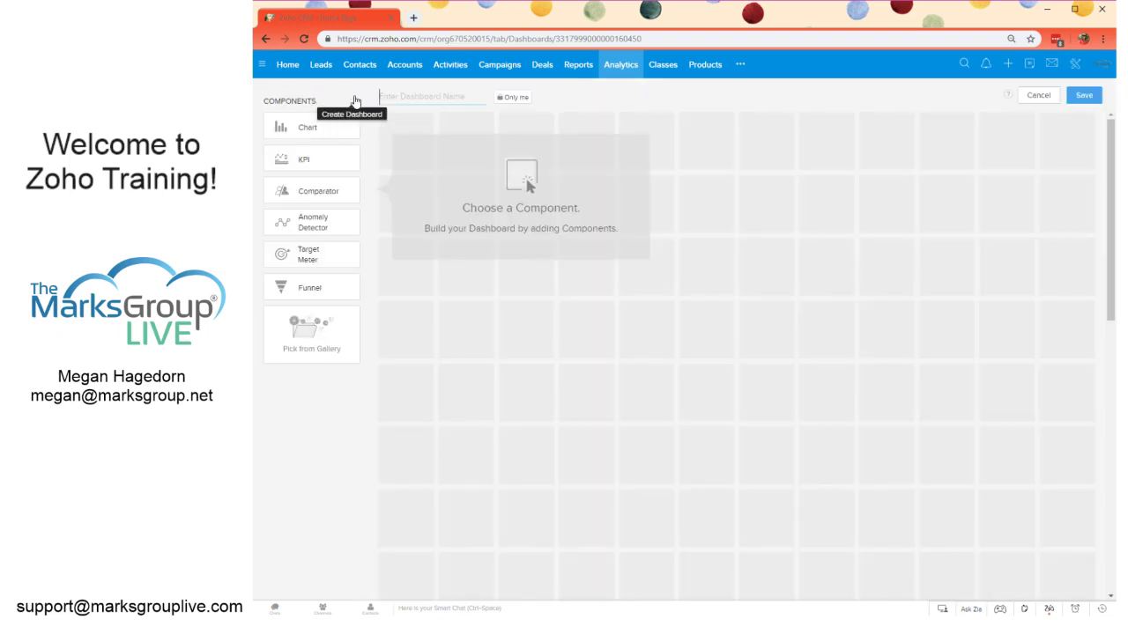
pyautogui.click(409, 98)
pyautogui.write('Leads')
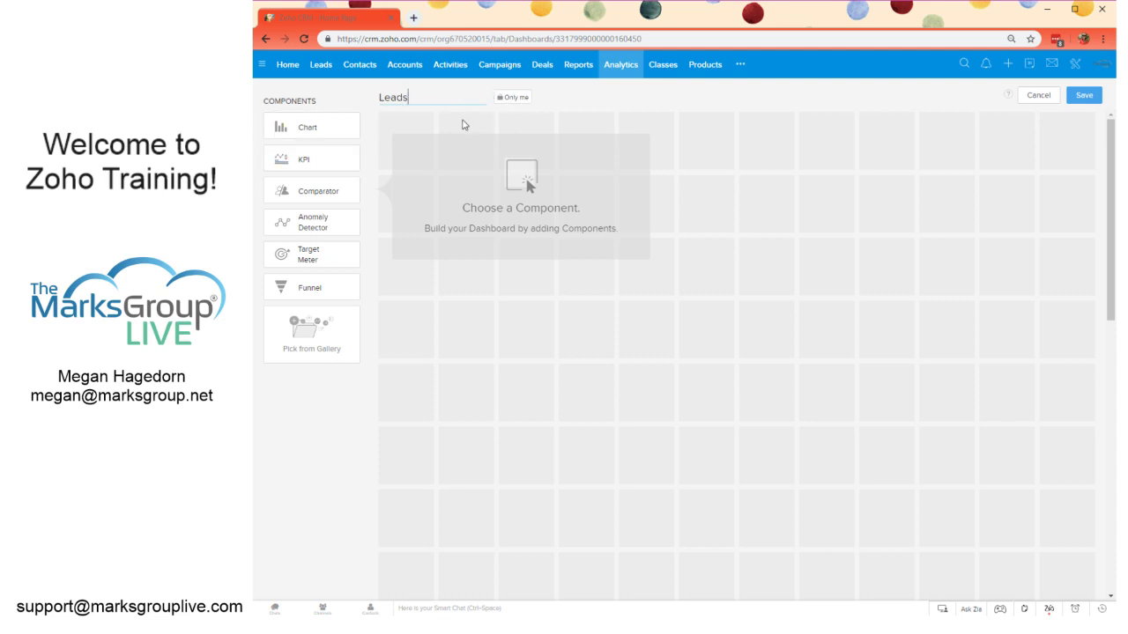
# Step: Set the new dashboard's visibility to All Users and change its name to My Leads
pyautogui.click(506, 98)
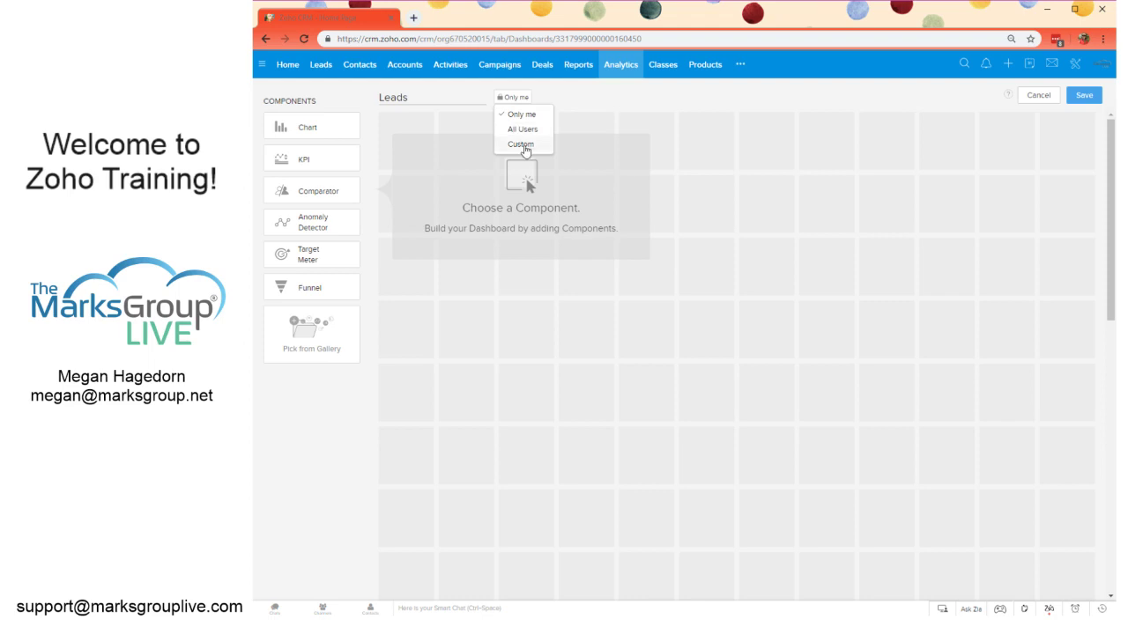
pyautogui.click(521, 145)
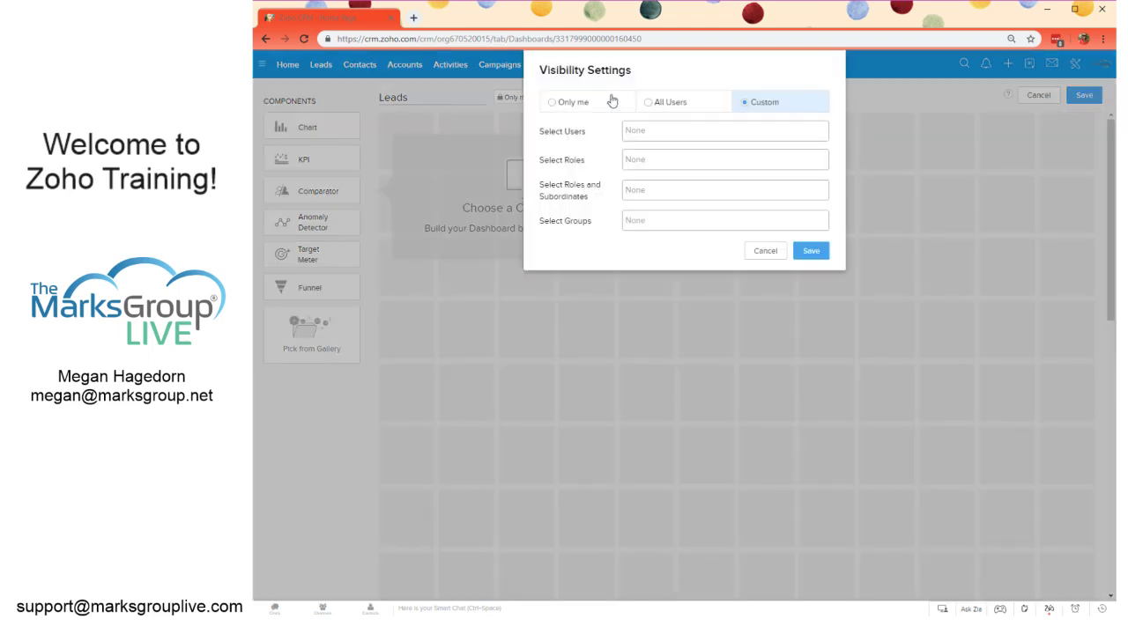
pyautogui.click(572, 104)
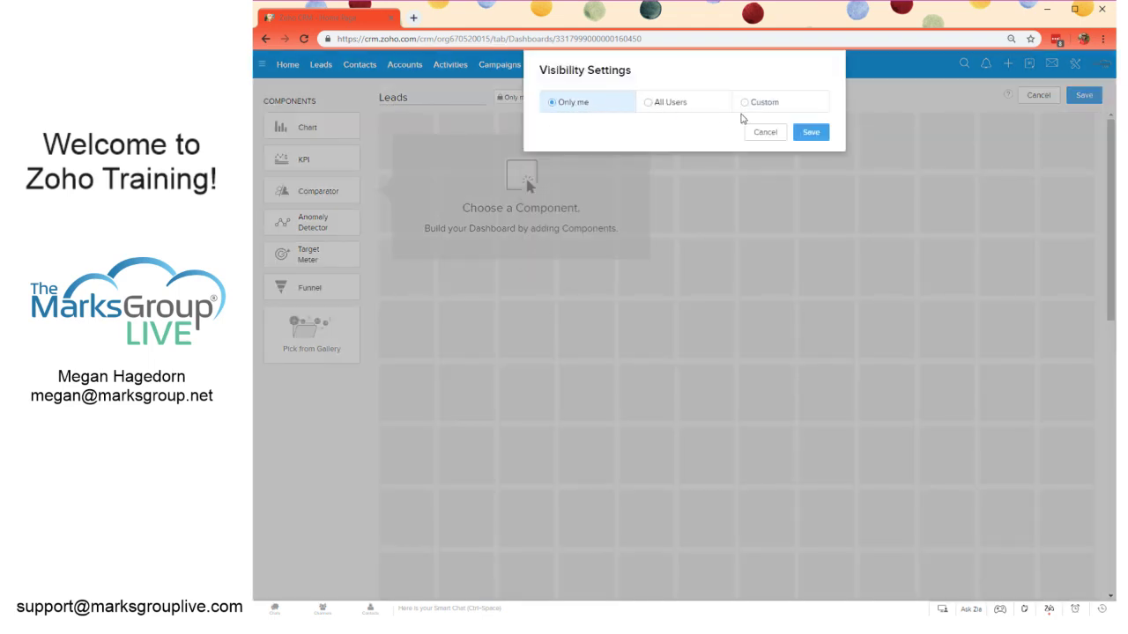
pyautogui.click(771, 106)
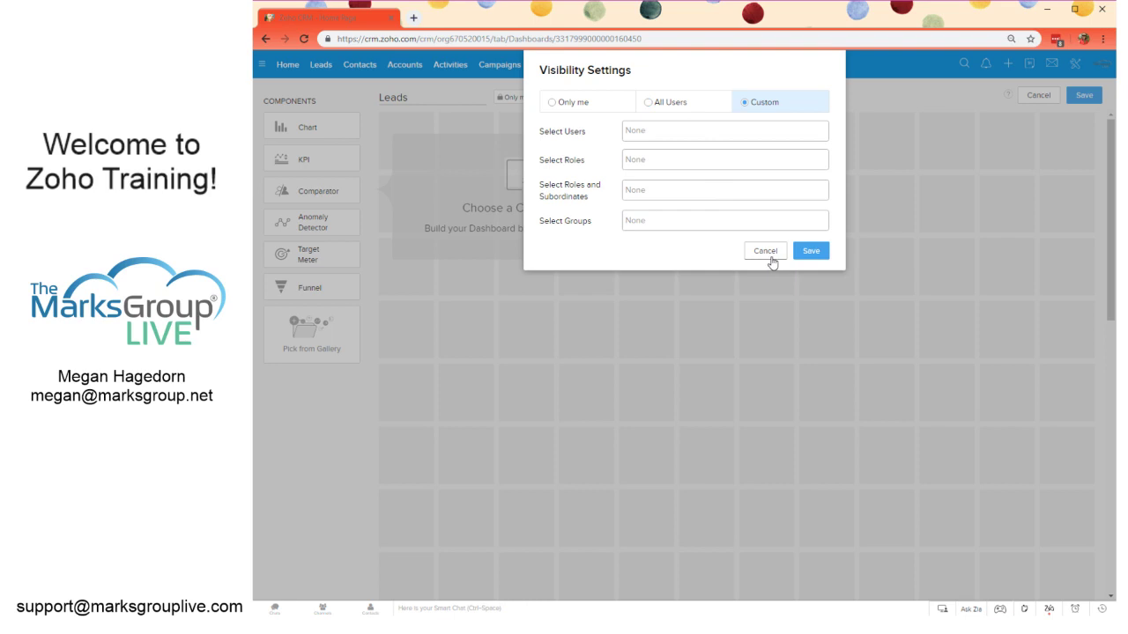
pyautogui.tripleClick(655, 116)
pyautogui.click(655, 114)
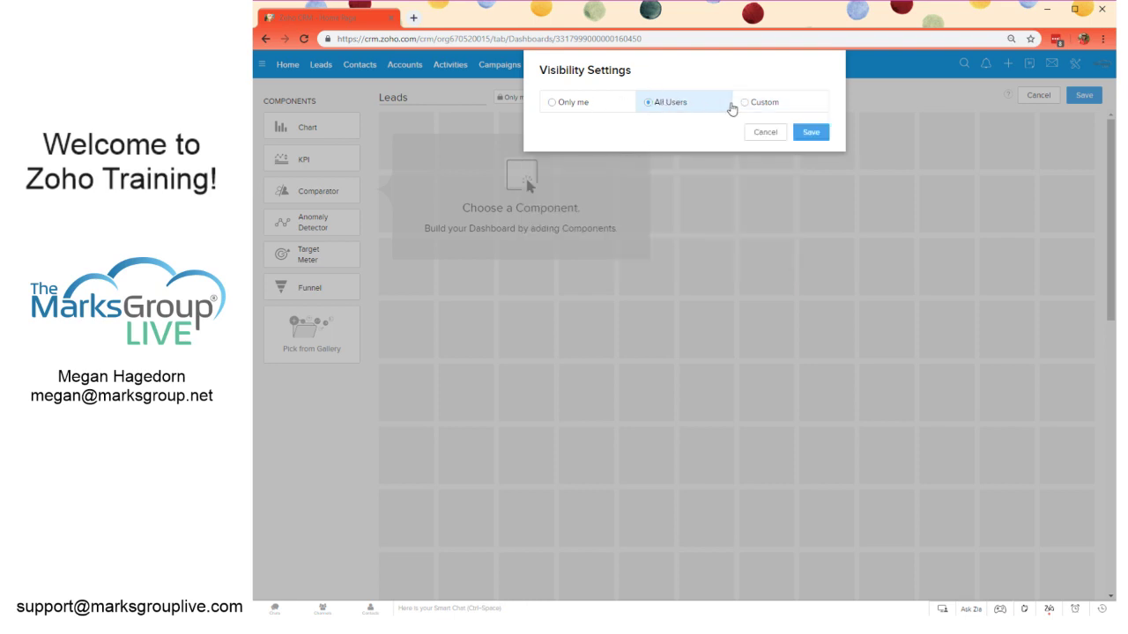
pyautogui.click(811, 133)
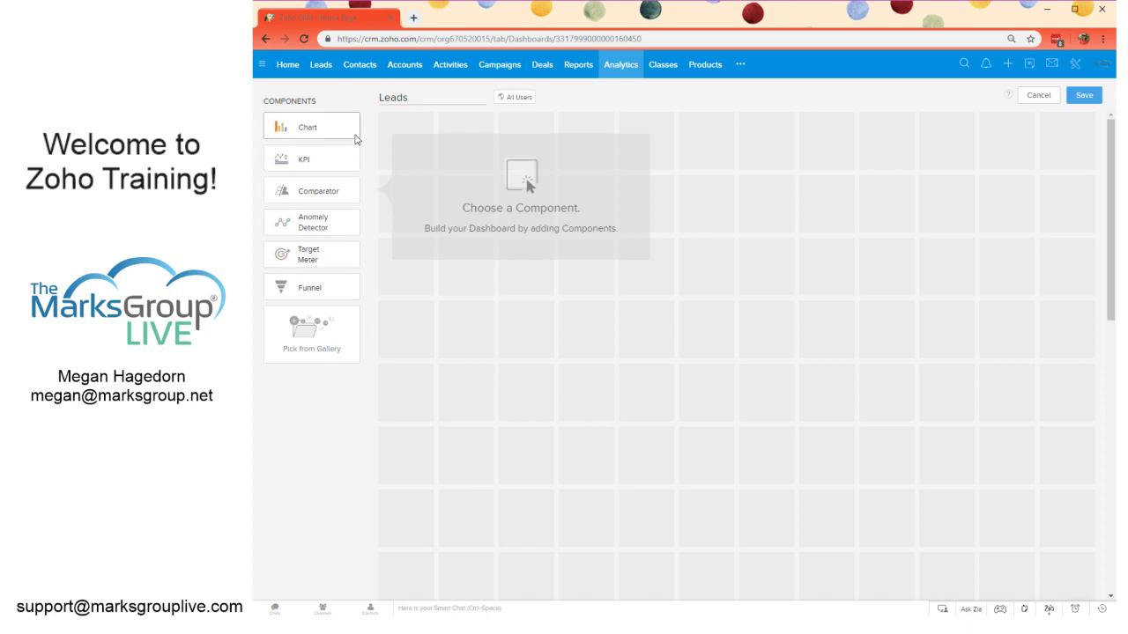
pyautogui.click(380, 98)
pyautogui.write('My')
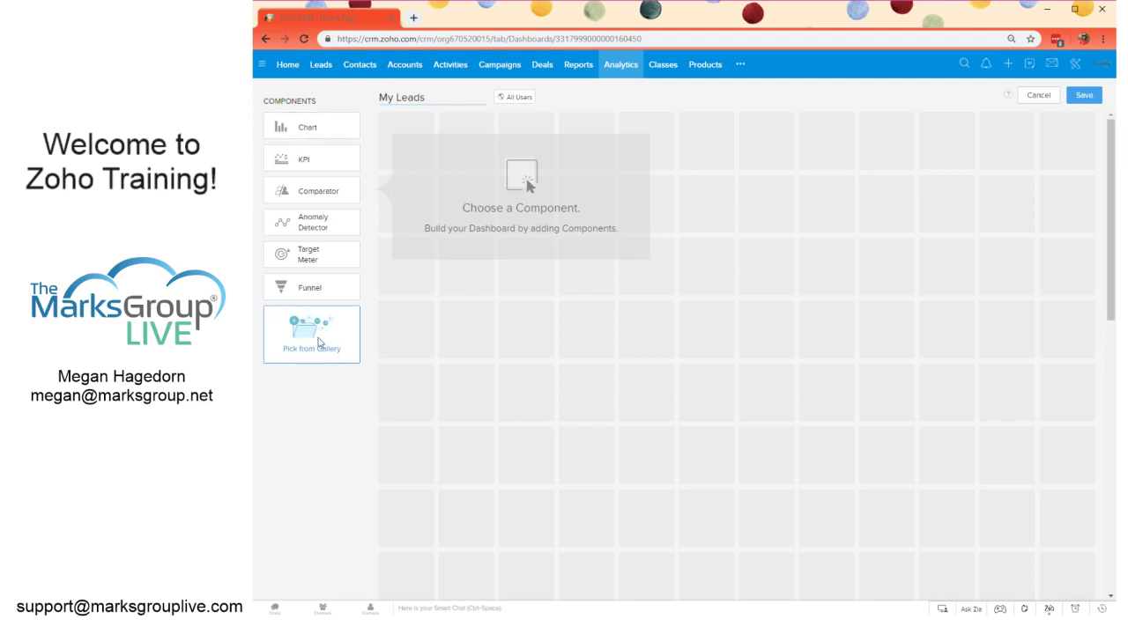
# Step: Choose the Leads This Month component from the Lead Analytics category of the gallery for the My Leads dashboard
pyautogui.click(320, 343)
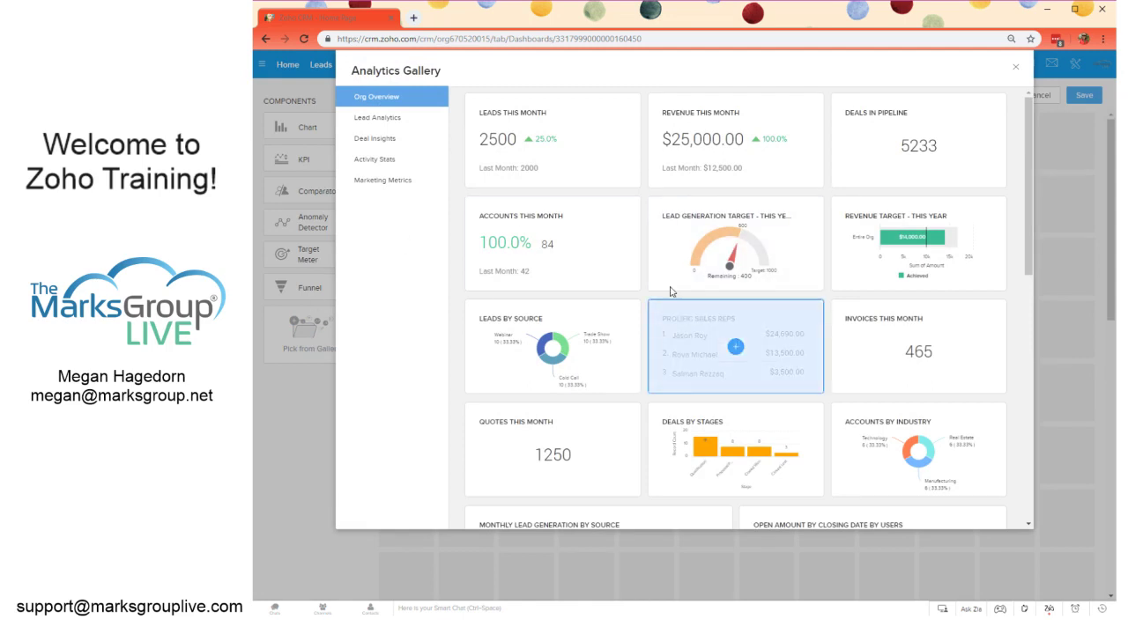
pyautogui.scroll(-1, 529, 253)
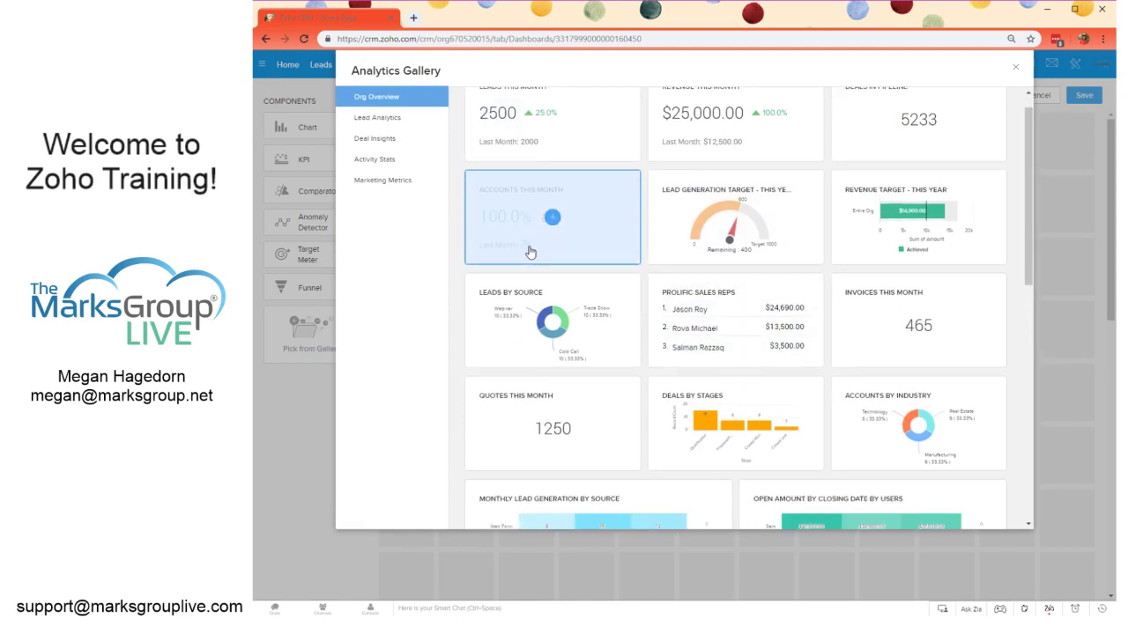
pyautogui.scroll(-3, 529, 253)
pyautogui.scroll(4, 529, 250)
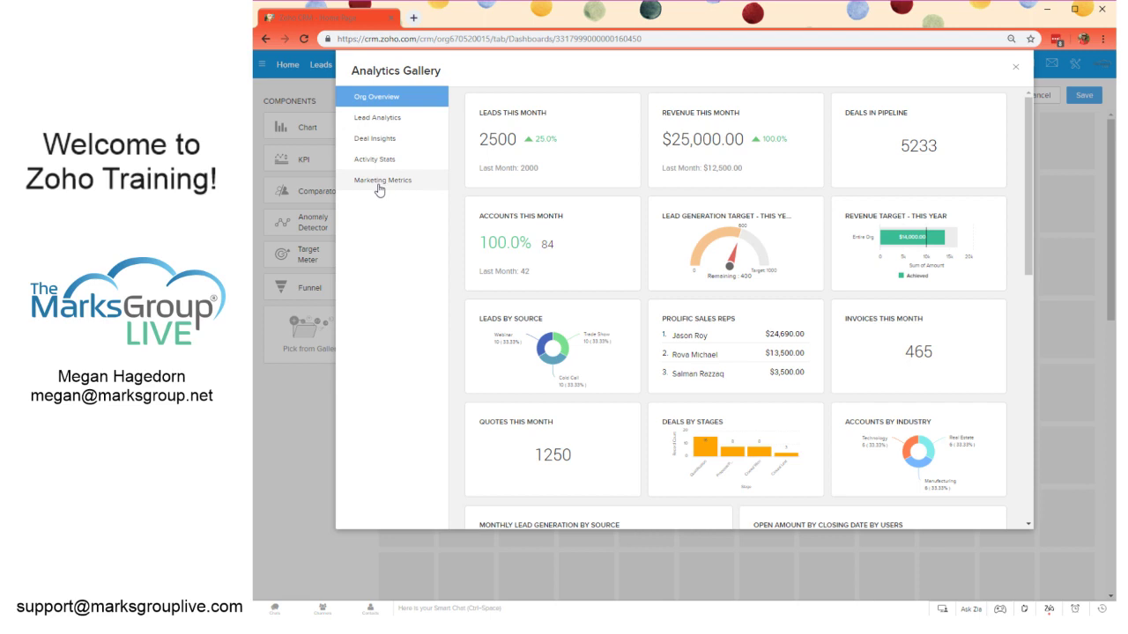
pyautogui.click(407, 113)
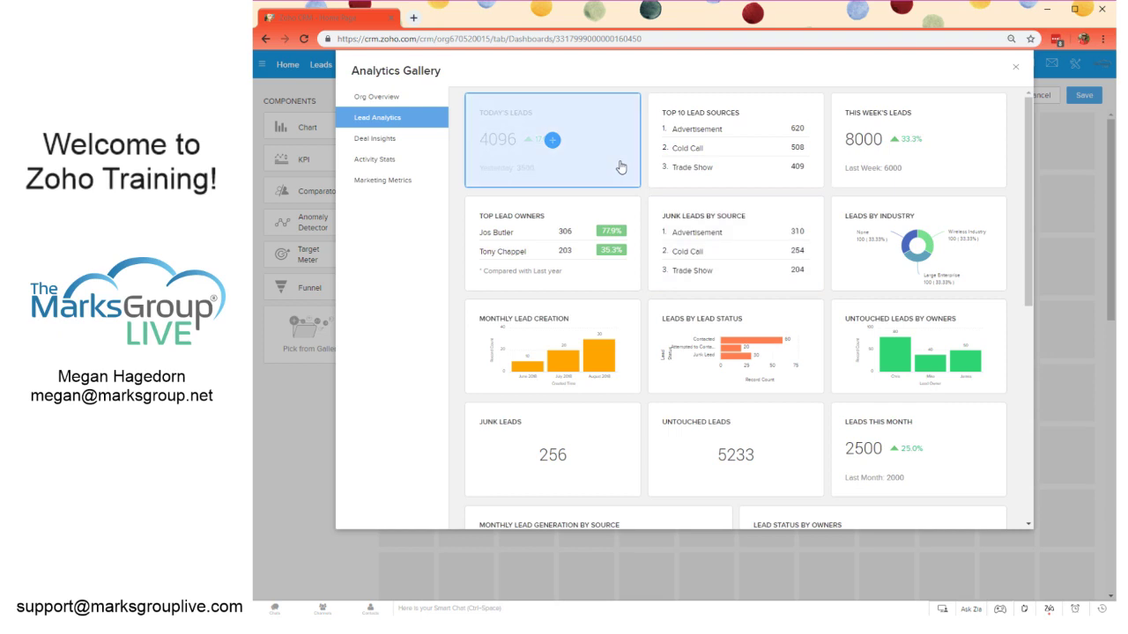
pyautogui.scroll(-1, 853, 301)
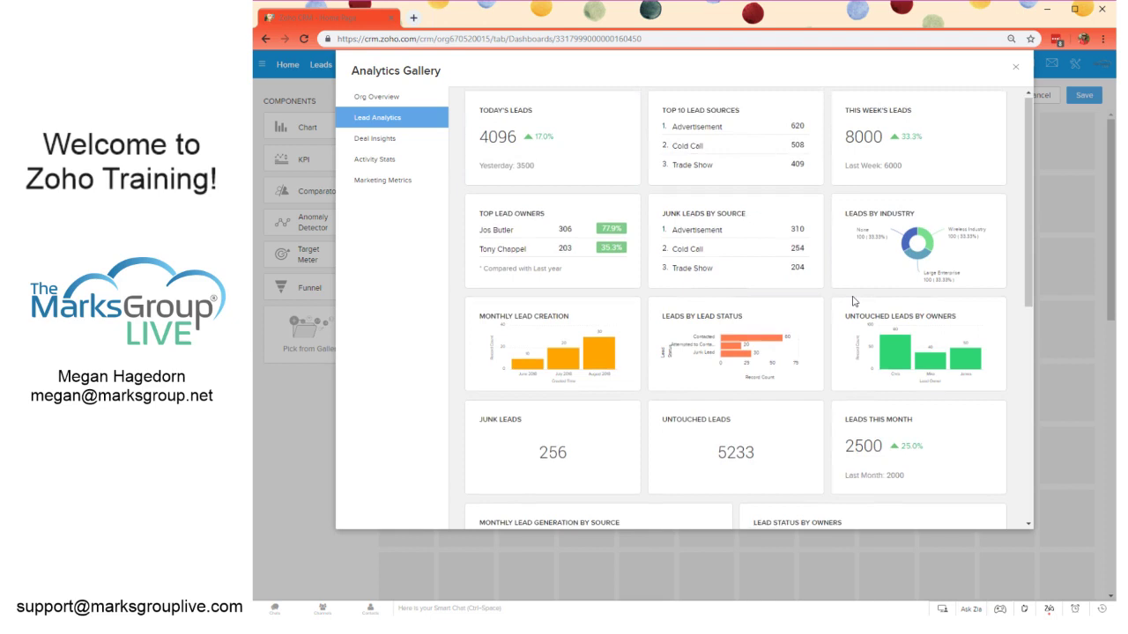
pyautogui.scroll(-1, 853, 301)
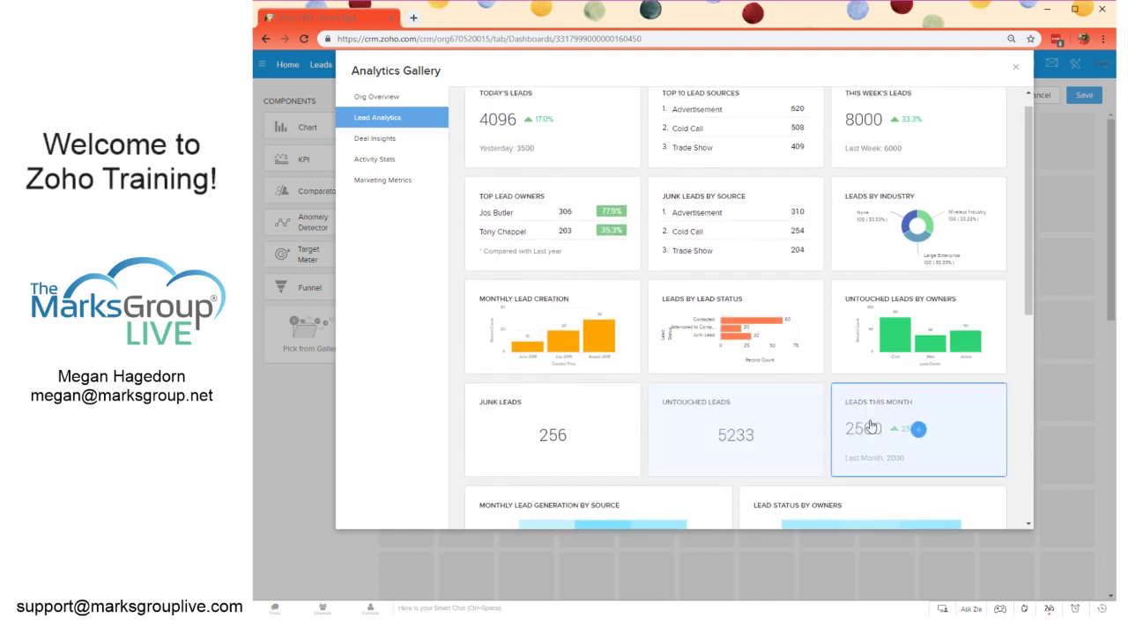
pyautogui.click(917, 430)
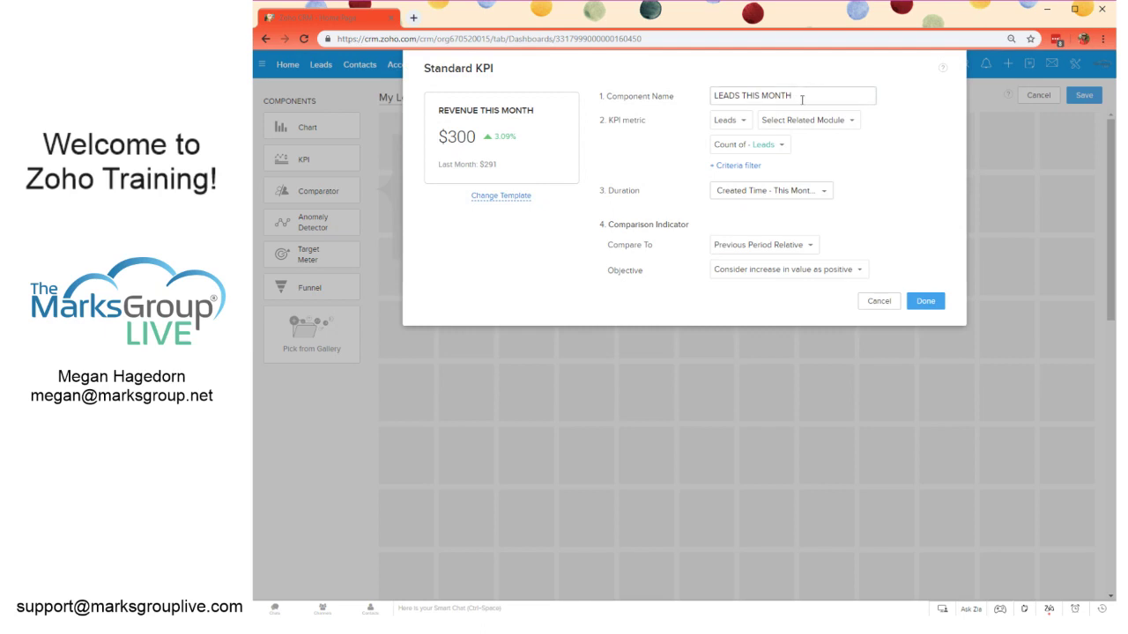
# Step: Rename the KPI component as MY LEADS THIS MONTH
pyautogui.moveTo(802, 99); pyautogui.dragTo(730, 94)
pyautogui.click(714, 96)
pyautogui.write('MY')
# Step: Set the KPI's duration to Created Time - This Year and rename the component as MY LEADS THIS YEAR
pyautogui.click(777, 194)
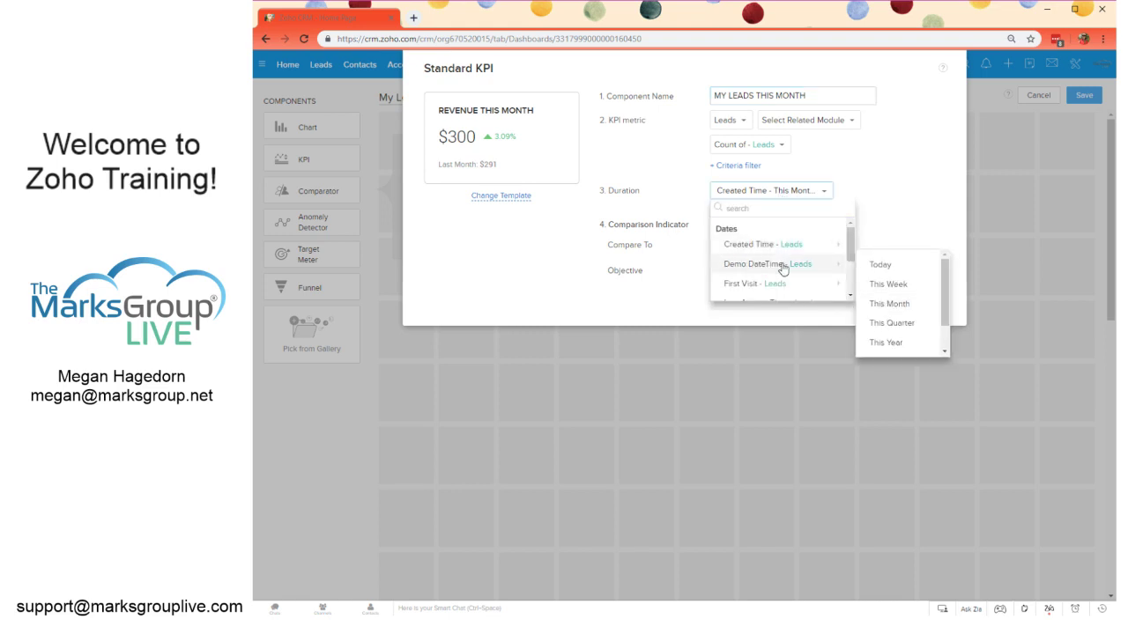
pyautogui.scroll(-3, 783, 268)
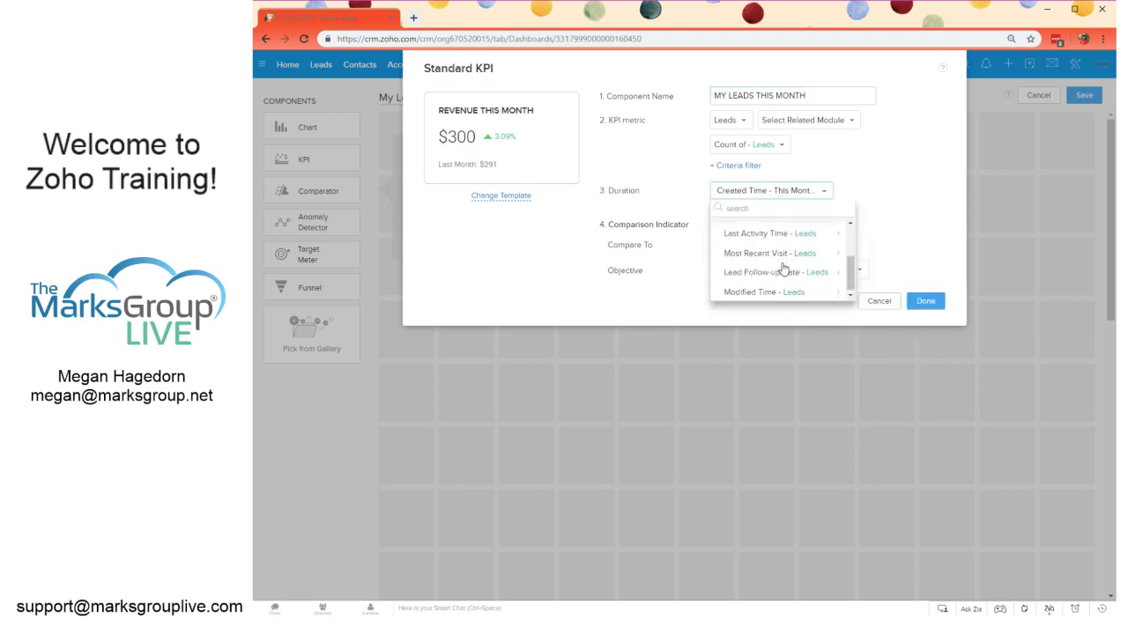
pyautogui.moveTo(782, 269)
pyautogui.scroll(3, 783, 269)
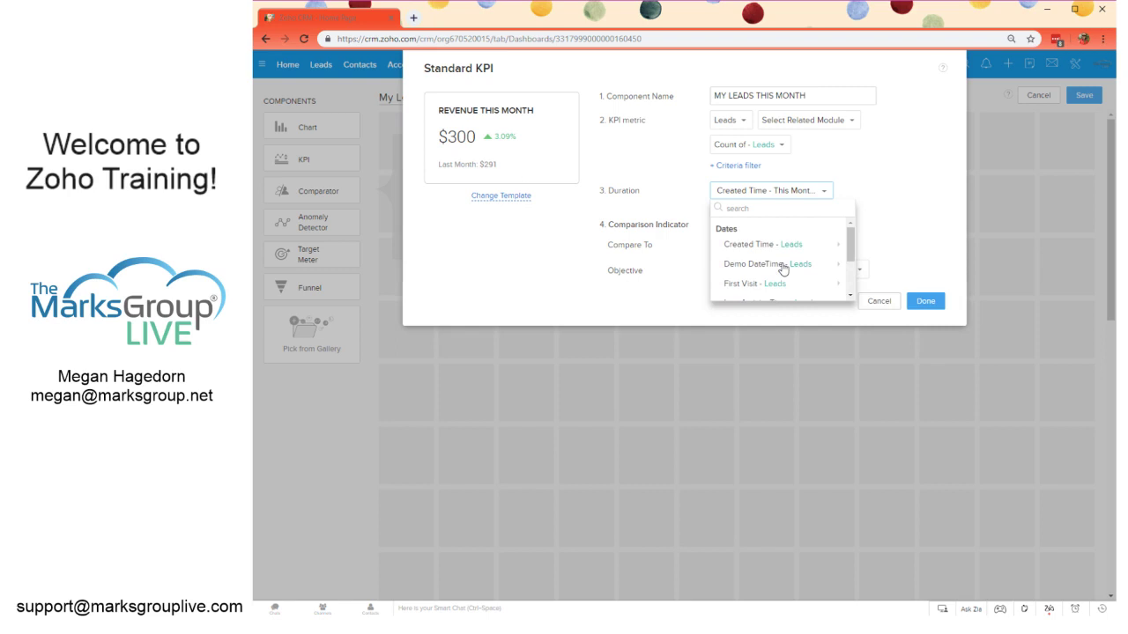
pyautogui.moveTo(732, 248)
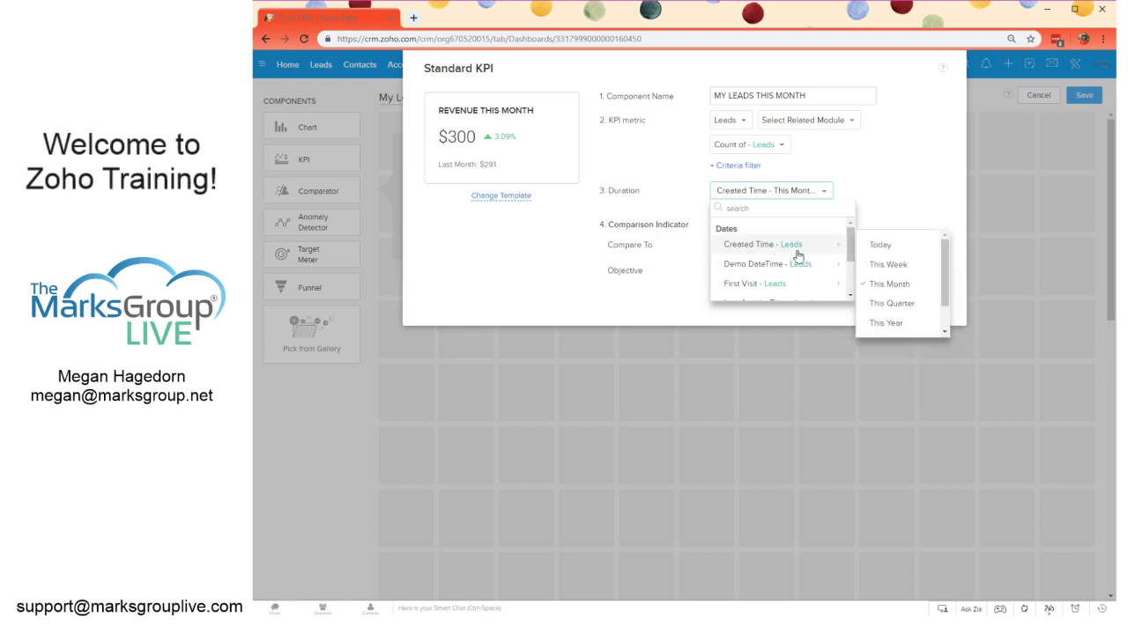
pyautogui.click(886, 323)
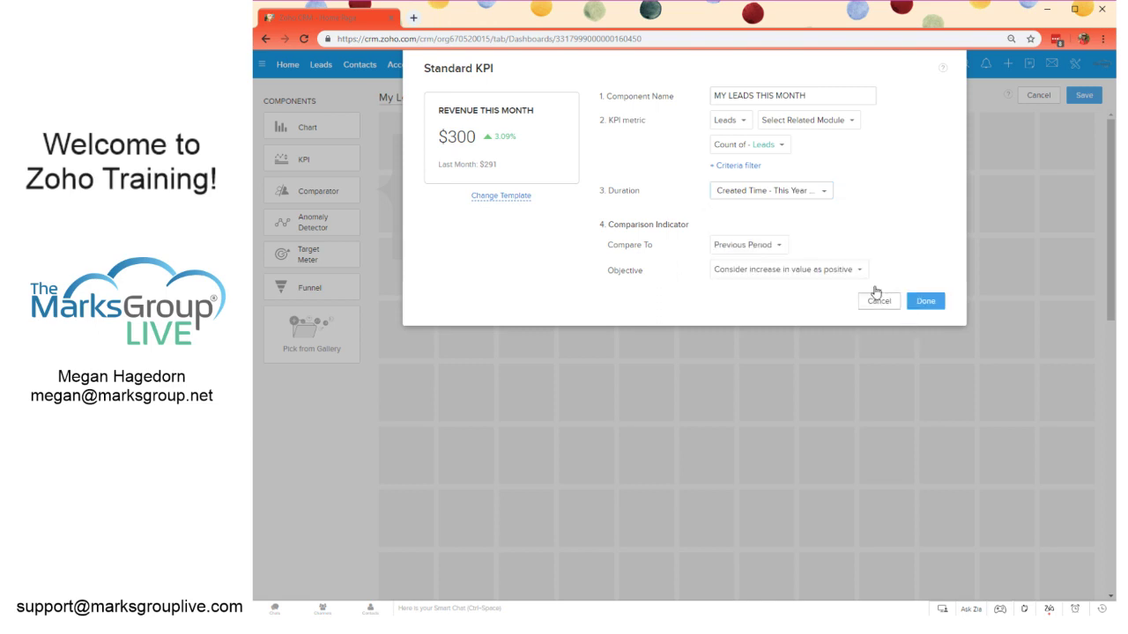
pyautogui.doubleClick(789, 96)
pyautogui.write('YEAR')
pyautogui.click(742, 251)
pyautogui.click(741, 257)
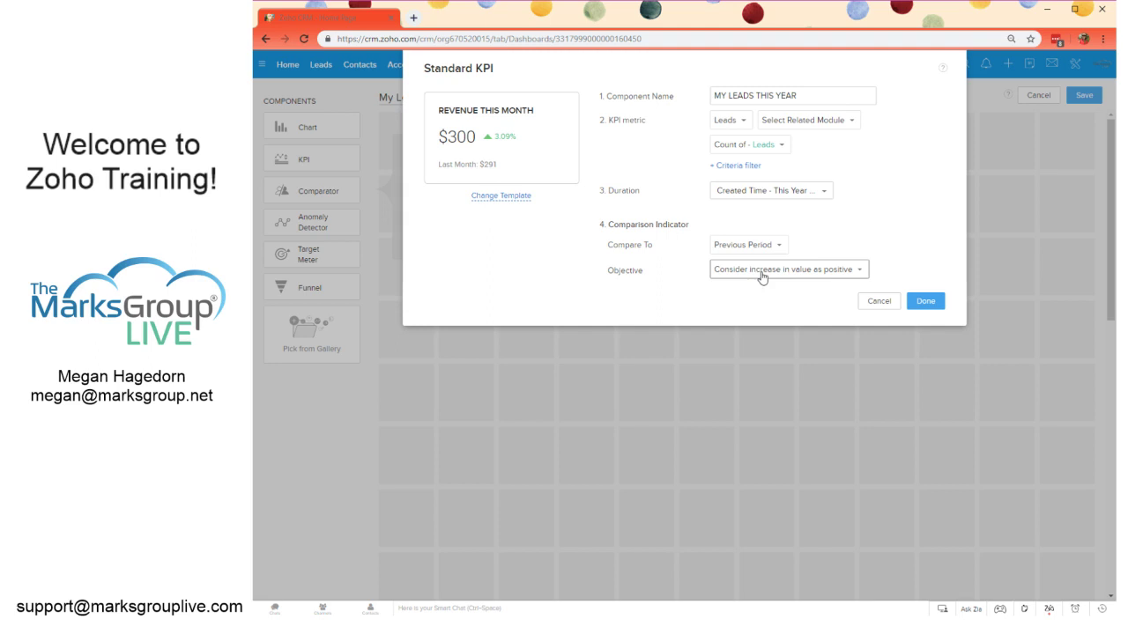
pyautogui.click(806, 274)
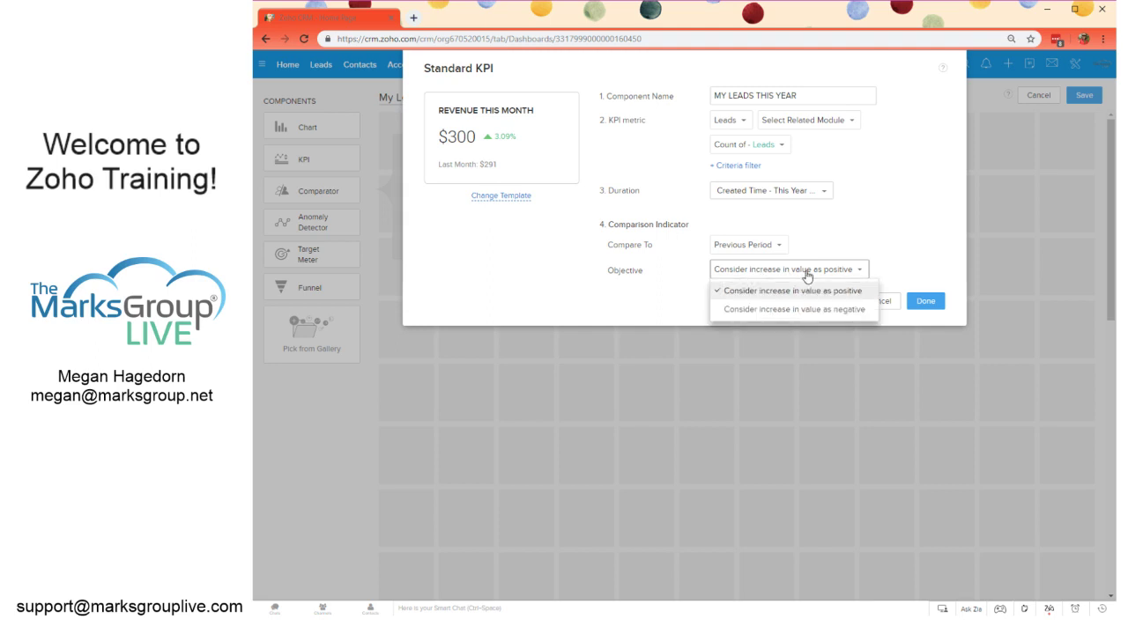
pyautogui.click(806, 276)
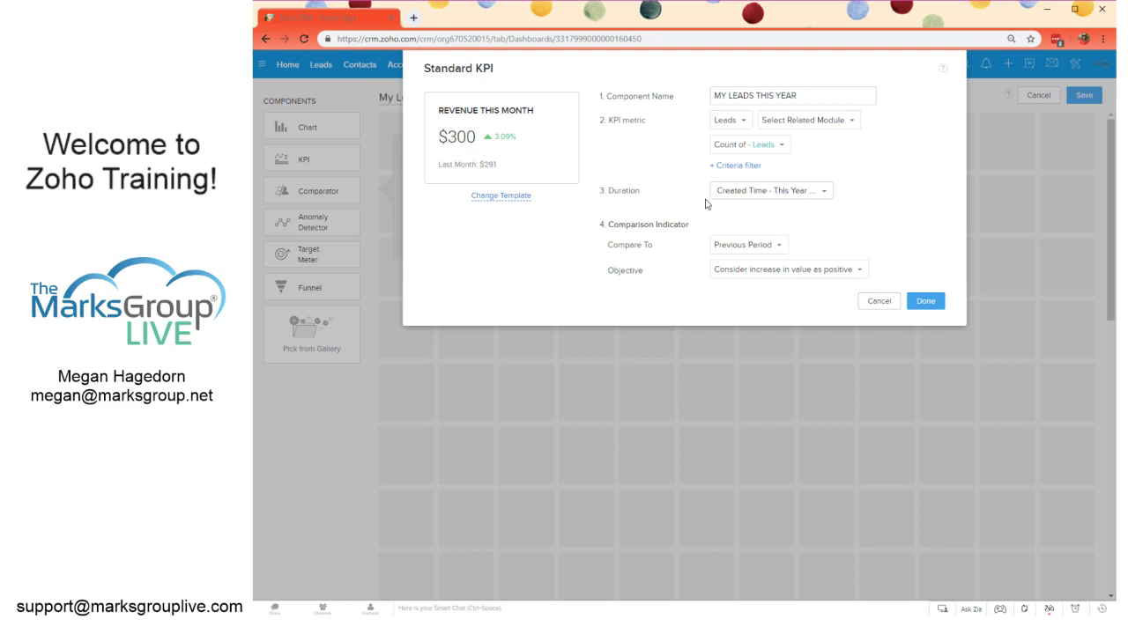
# Step: Add a criteria filter of Lead Owner is Logged in User to the MY LEADS THIS YEAR KPI and place it on the dashboard
pyautogui.click(730, 168)
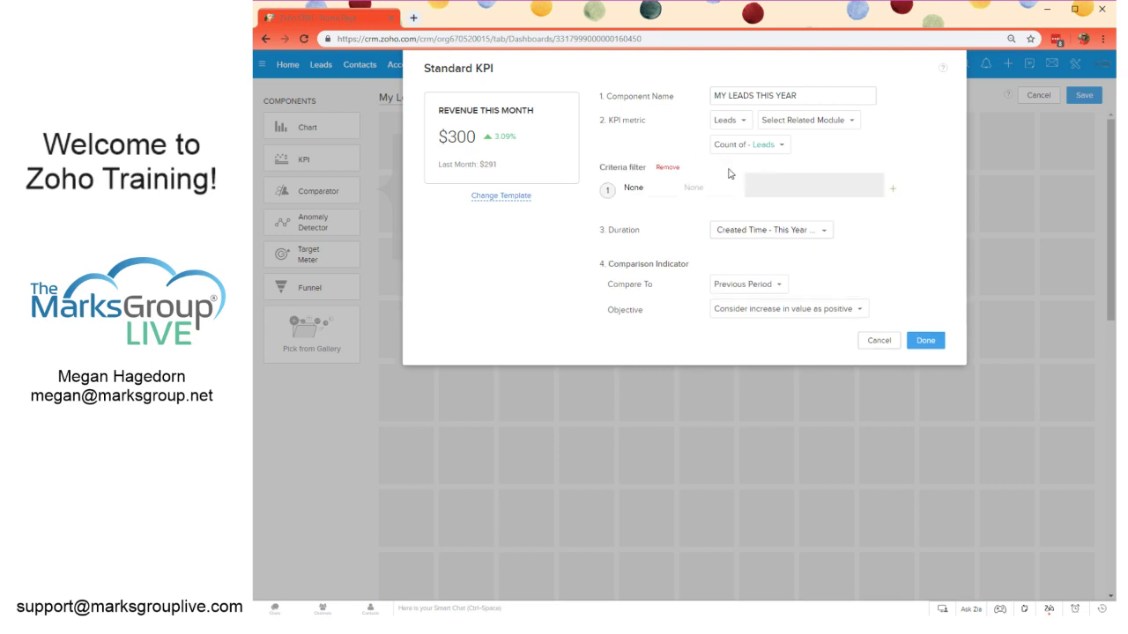
pyautogui.click(640, 188)
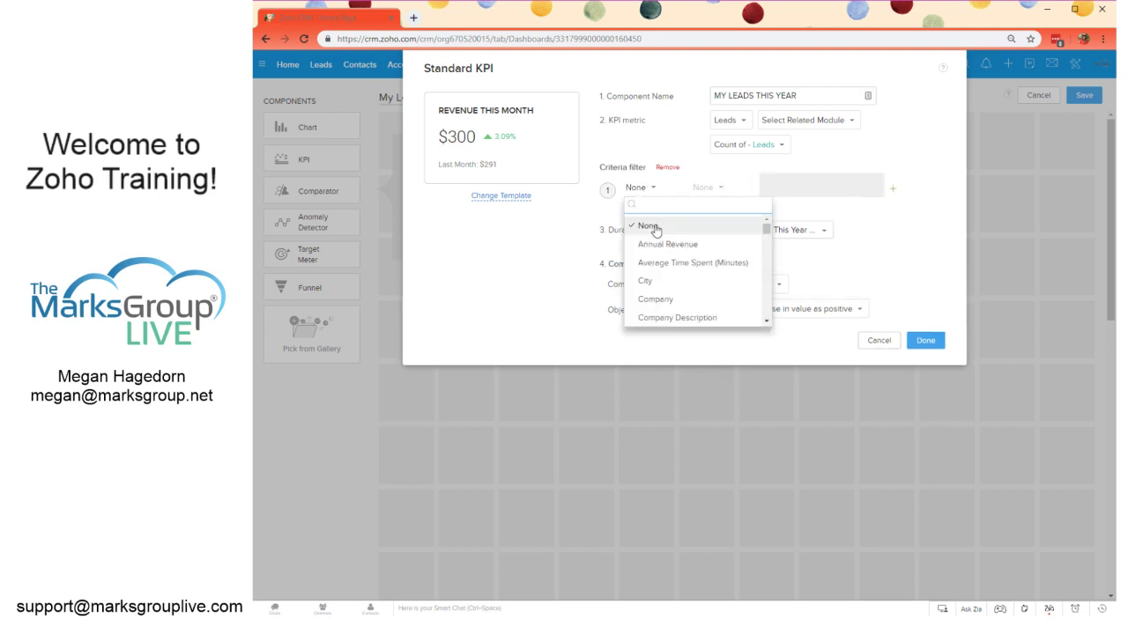
pyautogui.write('owner')
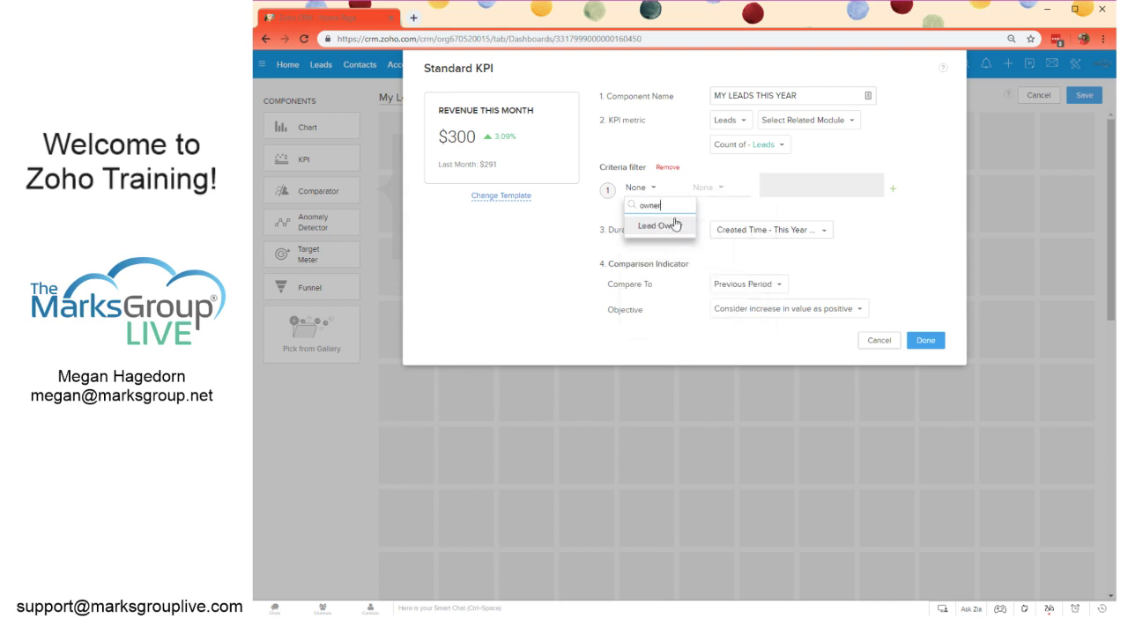
pyautogui.click(683, 229)
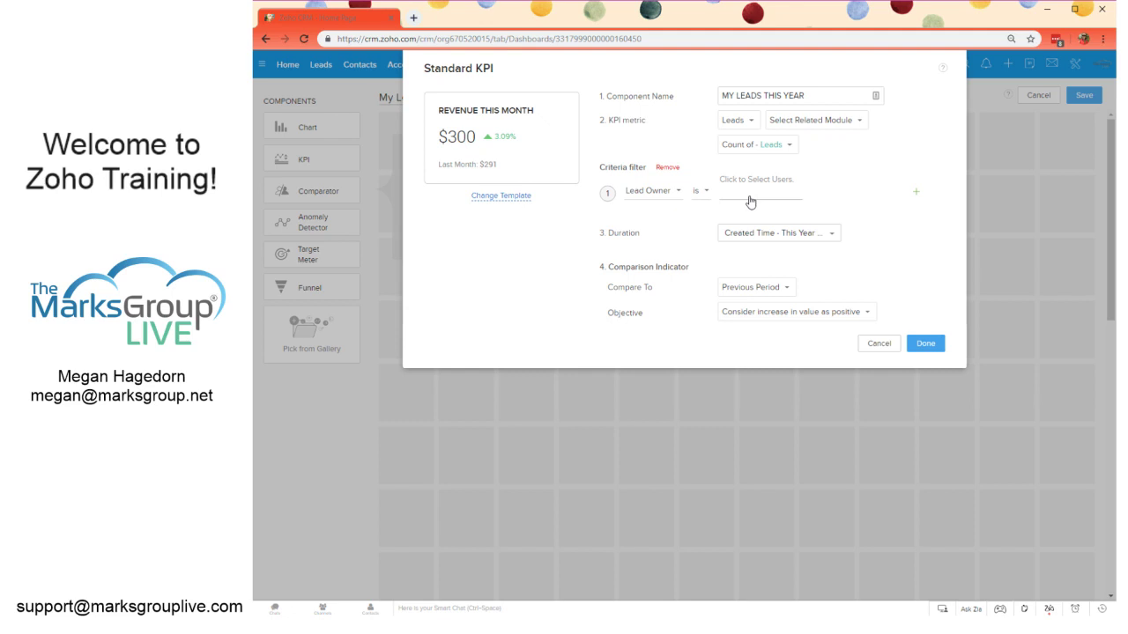
pyautogui.click(748, 201)
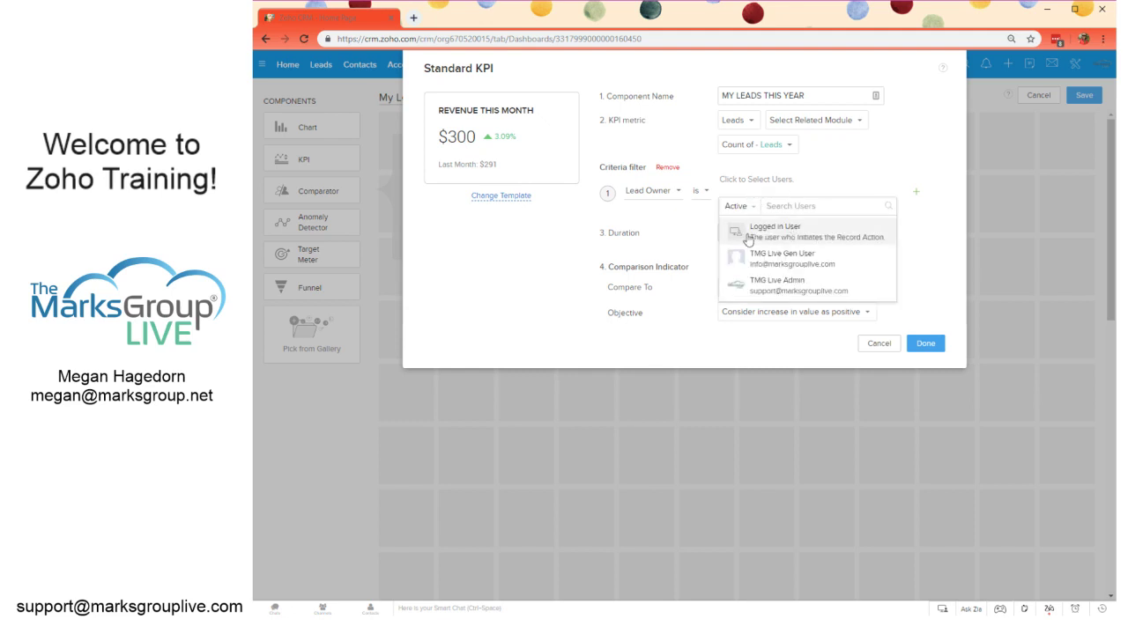
pyautogui.click(787, 234)
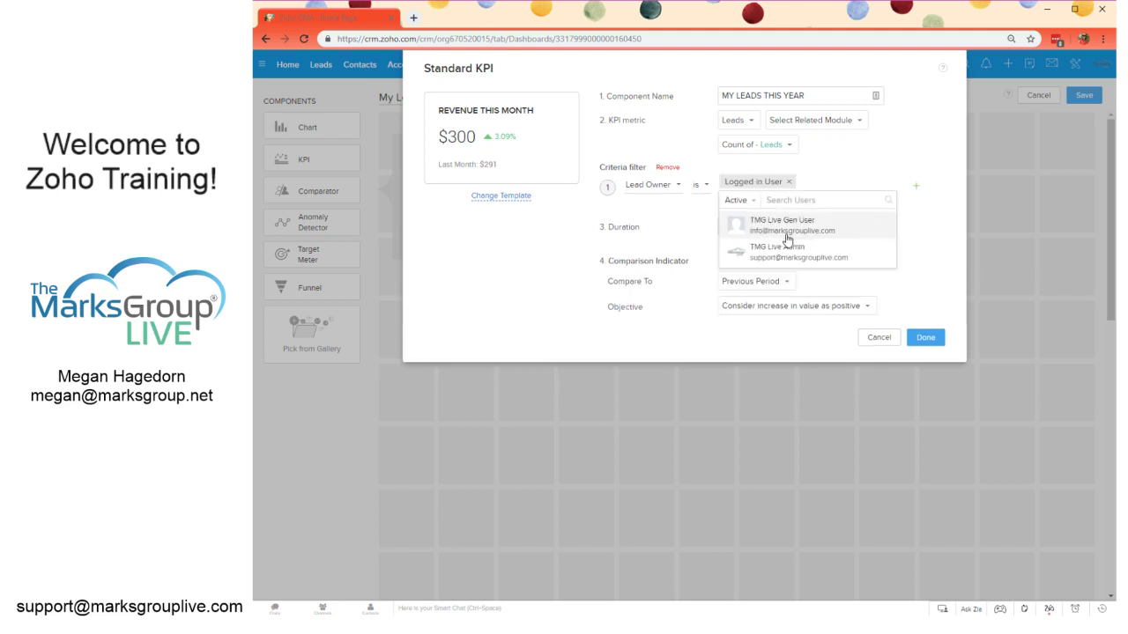
pyautogui.click(816, 184)
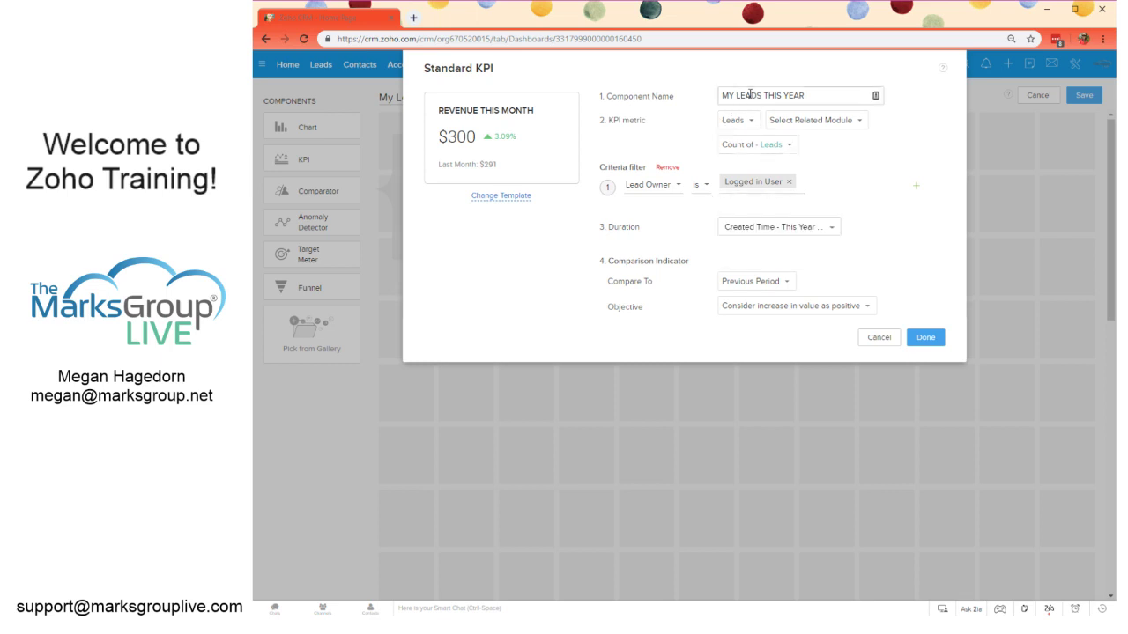
pyautogui.click(926, 339)
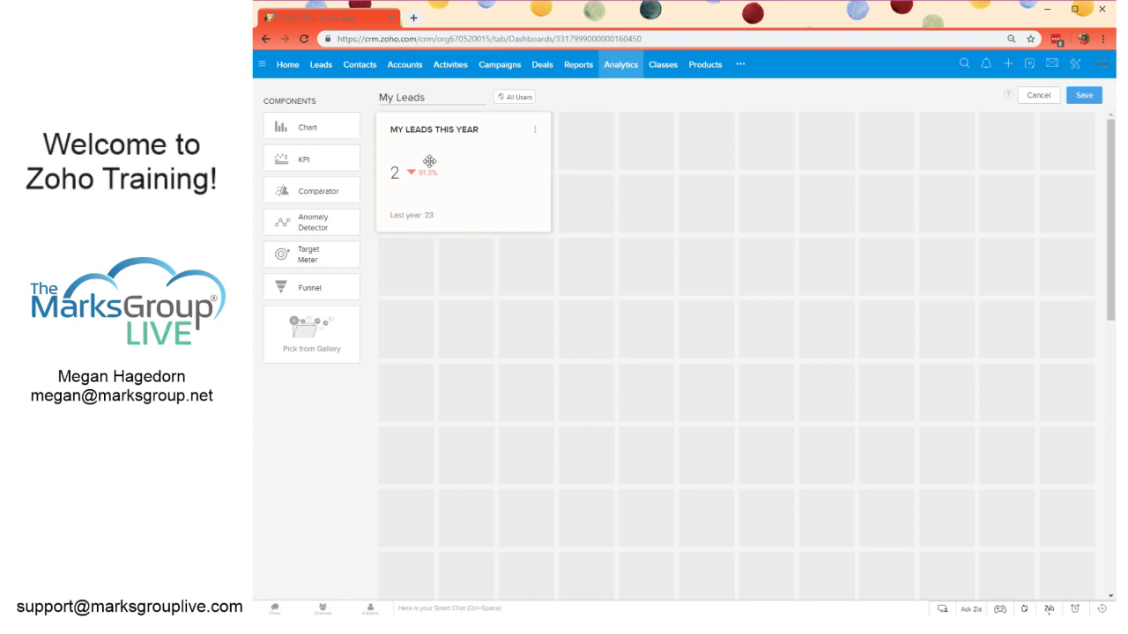
# Step: Choose the Top 10 Lead Sources component from the Lead Analytics category of the gallery
pyautogui.click(326, 326)
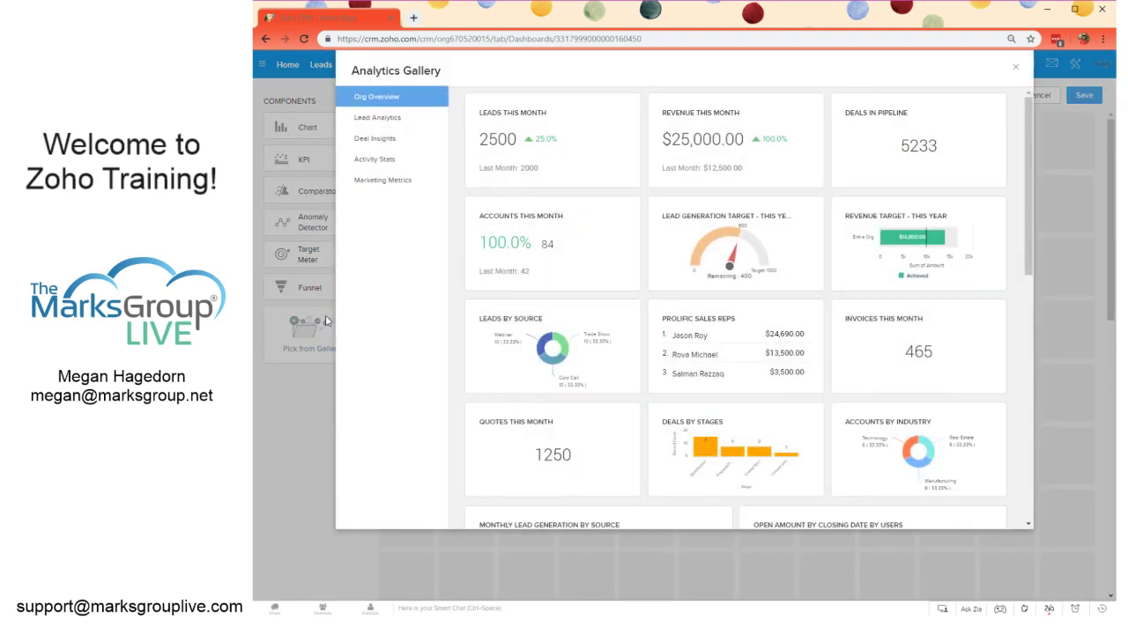
pyautogui.scroll(-2, 550, 421)
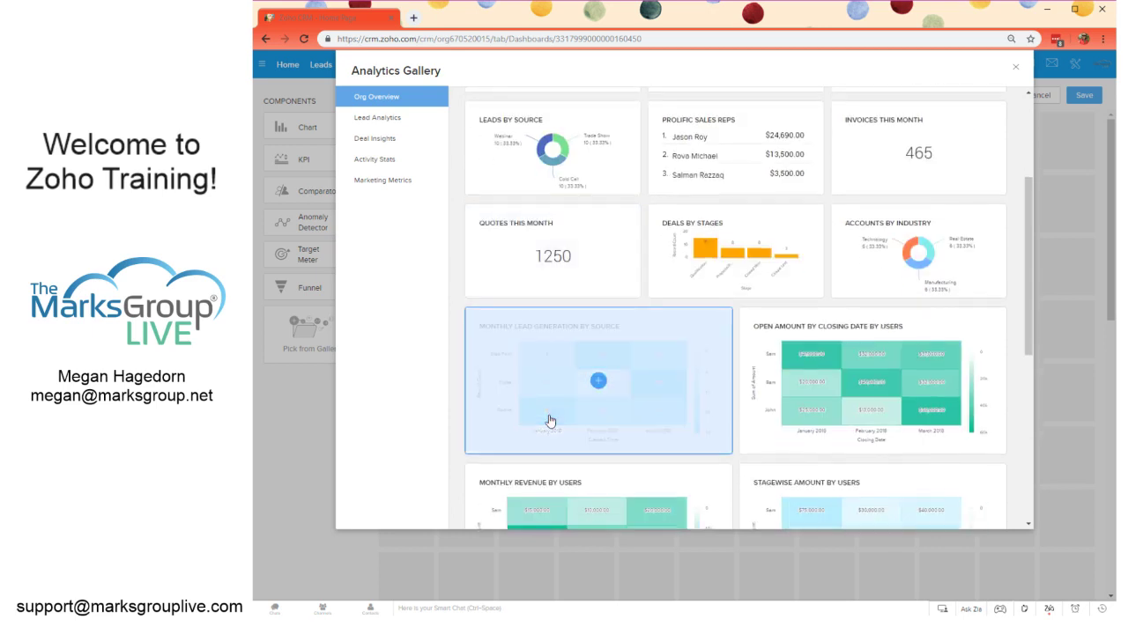
pyautogui.scroll(-2, 726, 354)
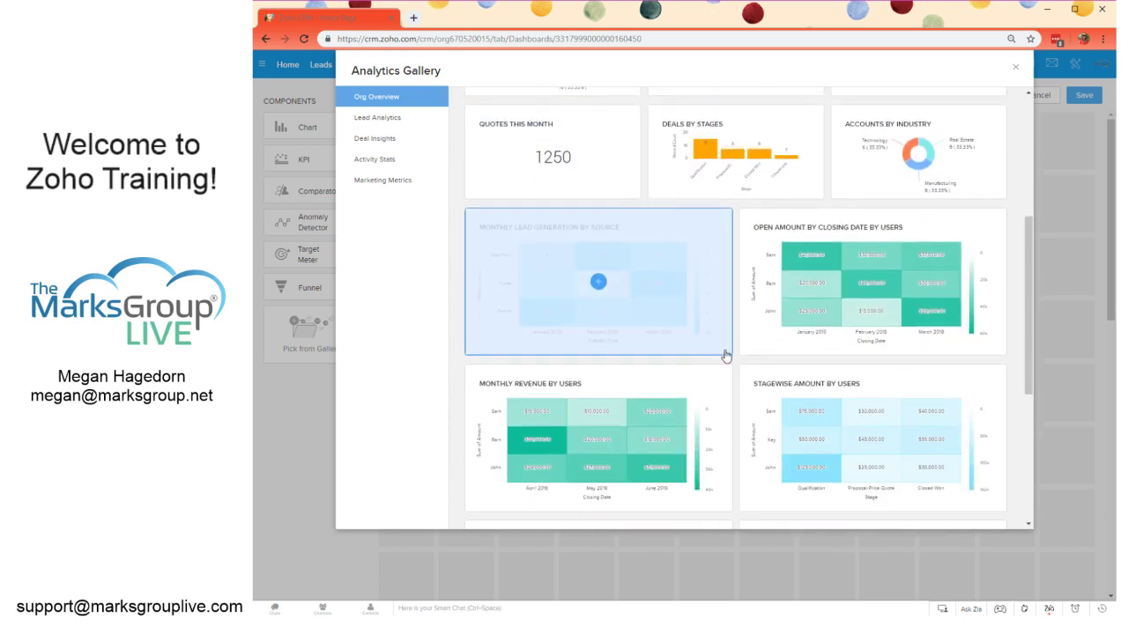
pyautogui.scroll(-3, 763, 398)
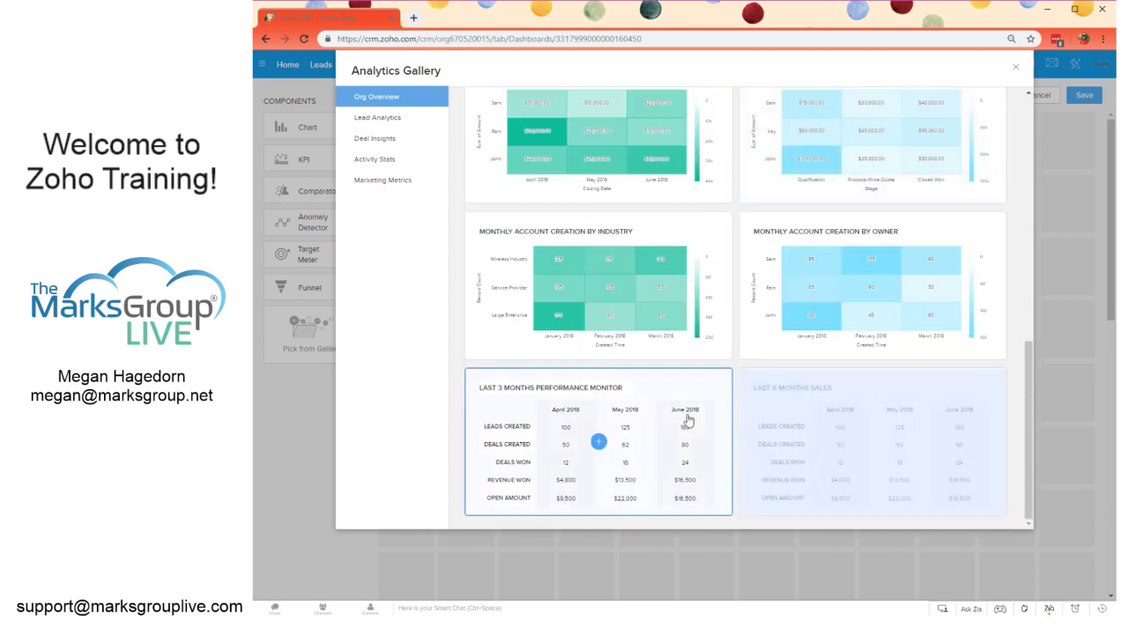
pyautogui.click(416, 120)
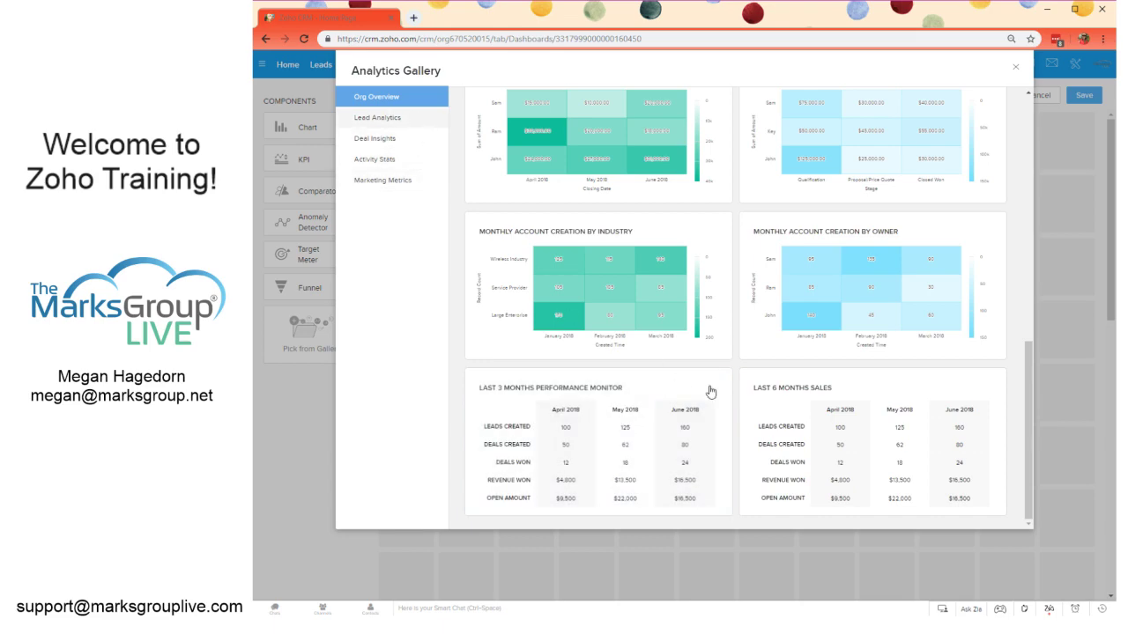
pyautogui.scroll(-5, 716, 381)
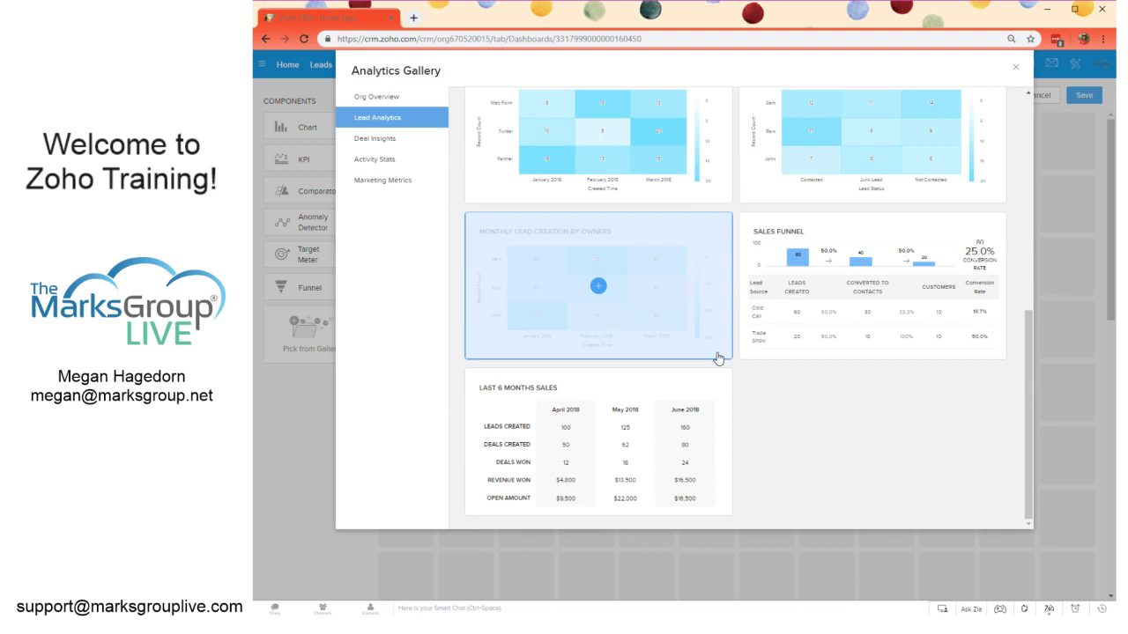
pyautogui.scroll(5, 718, 358)
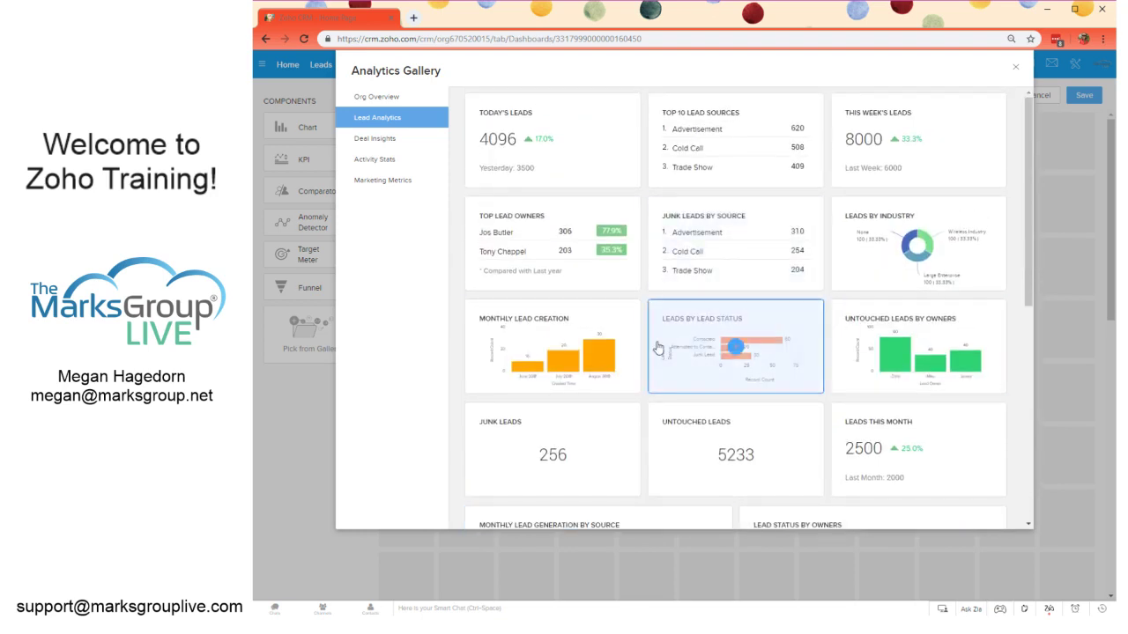
pyautogui.click(735, 143)
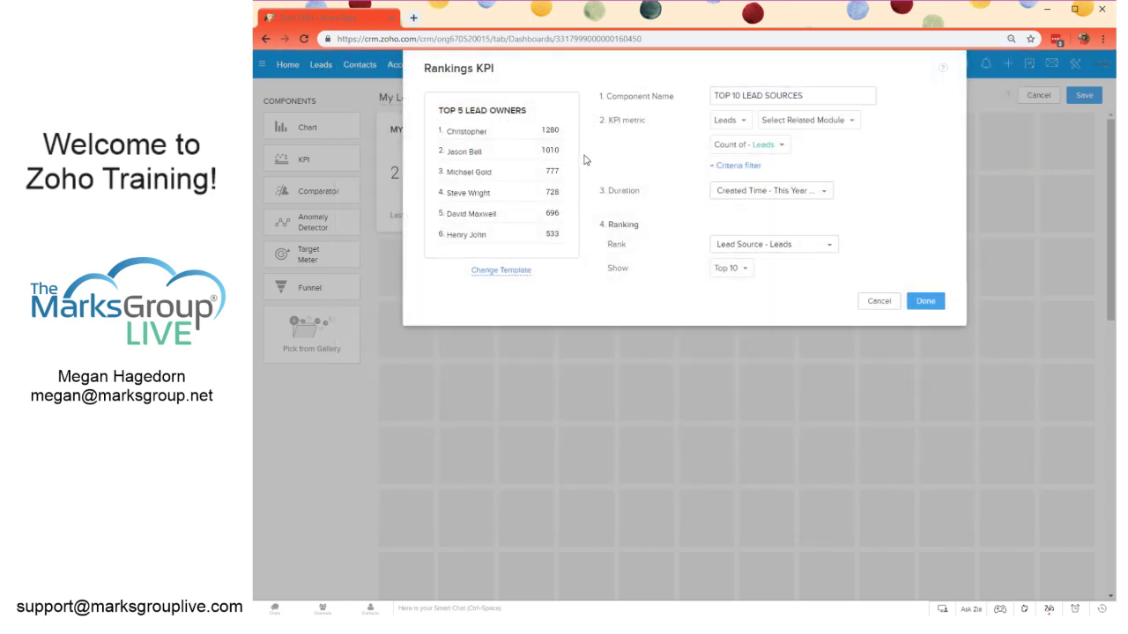
# Step: Filter the TOP 10 LEAD SOURCES rankings KPI by the criterion Lead Owner is Logged in User
pyautogui.click(742, 167)
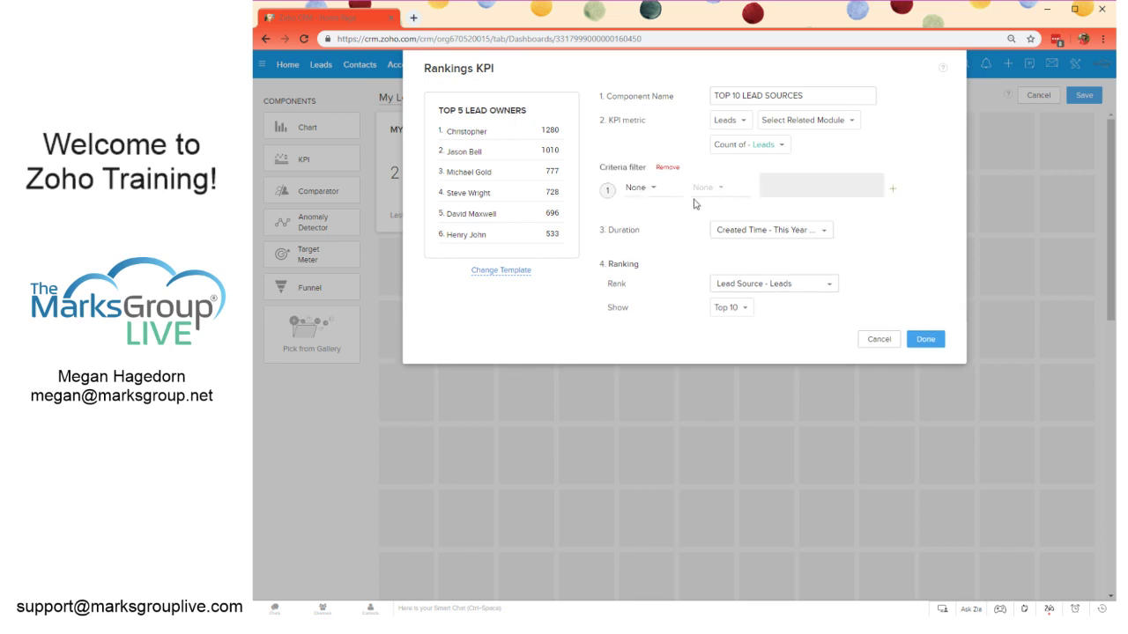
pyautogui.click(654, 188)
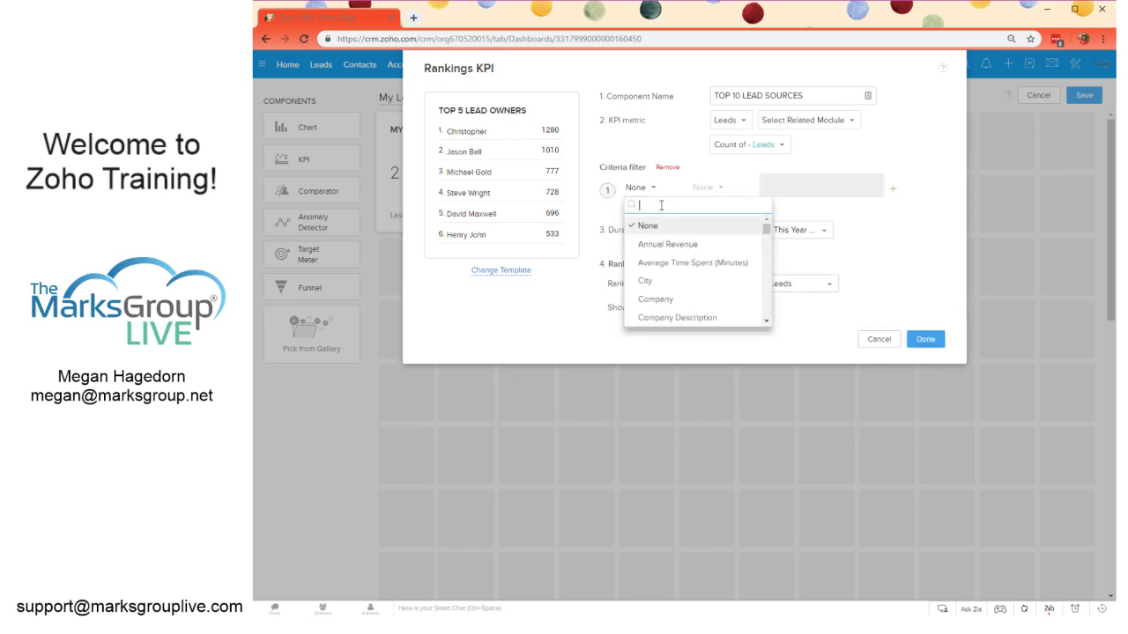
pyautogui.scroll(-1, 661, 205)
pyautogui.scroll(1, 661, 206)
pyautogui.write('owner')
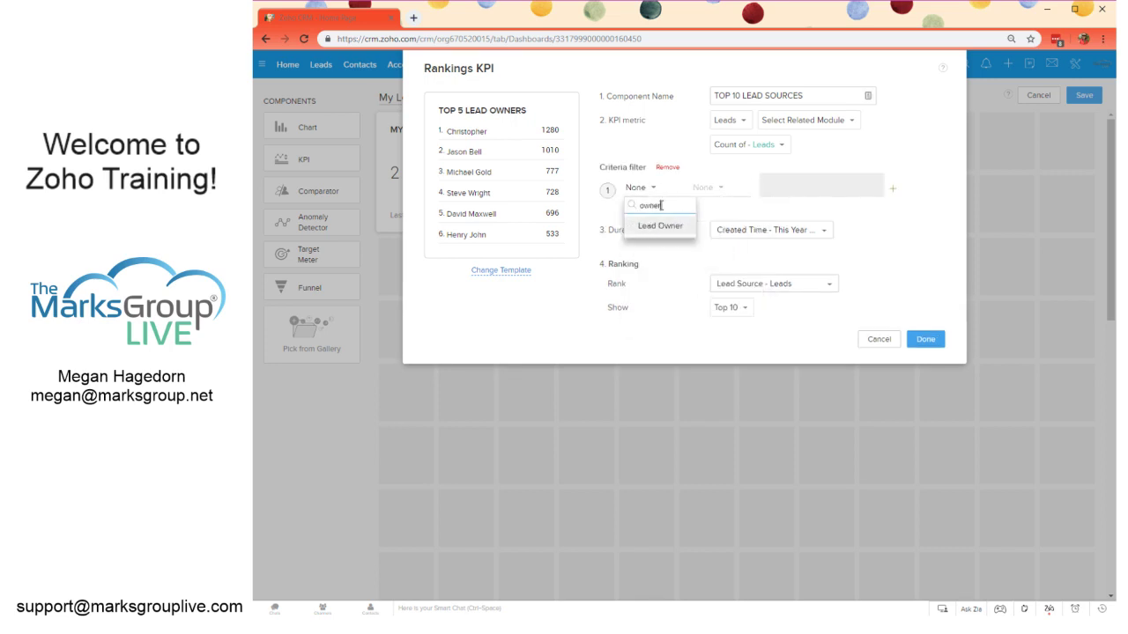
pyautogui.click(660, 226)
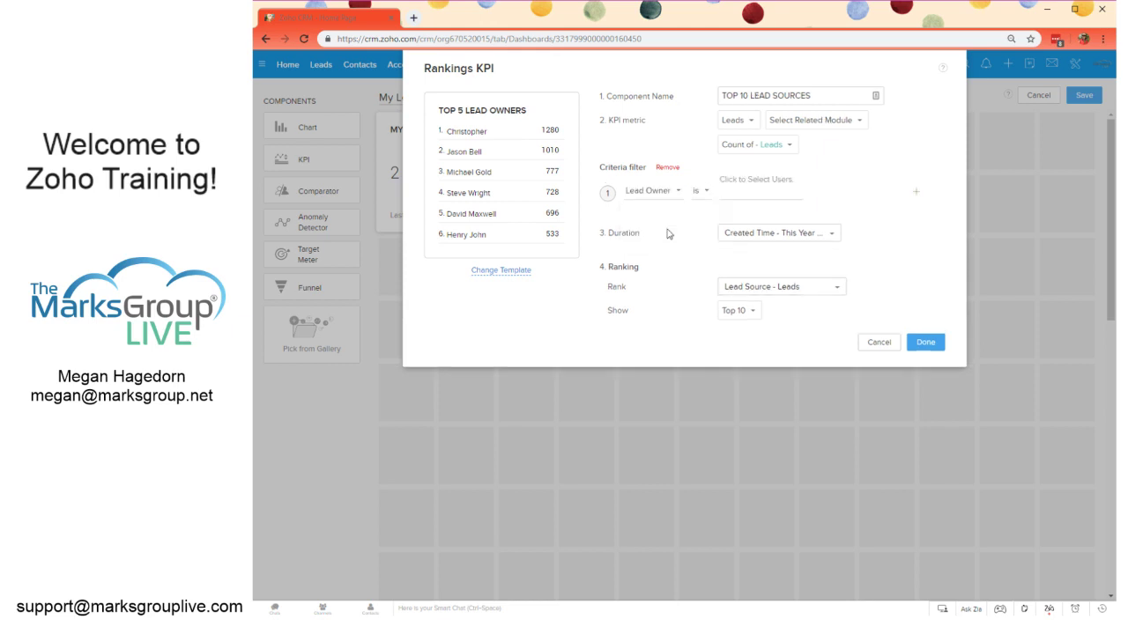
pyautogui.click(763, 190)
pyautogui.click(765, 223)
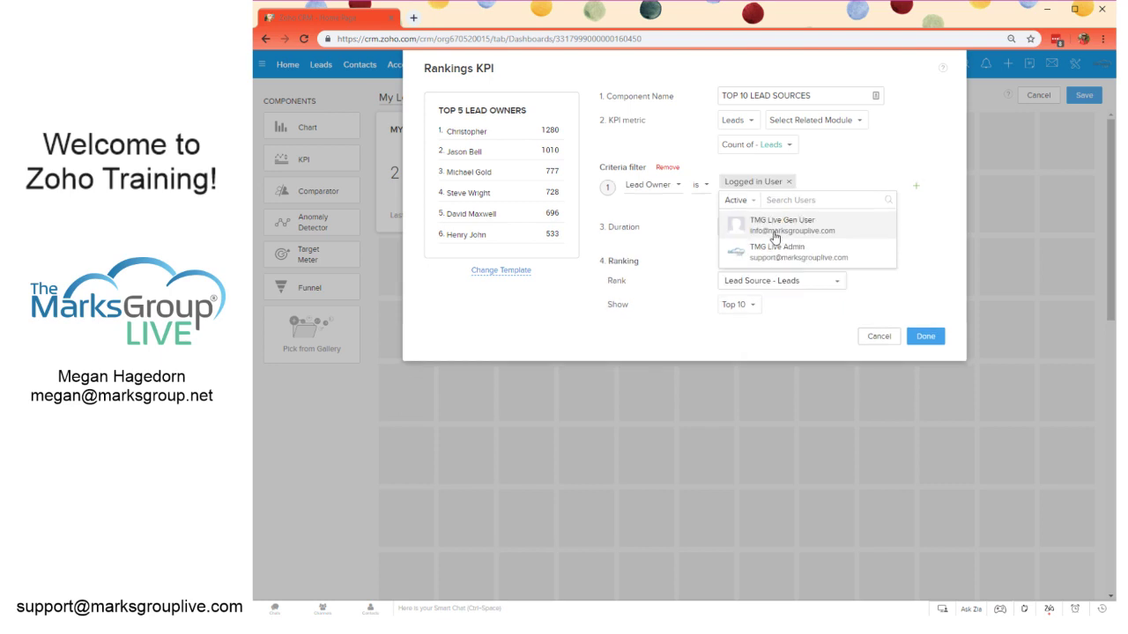
pyautogui.click(674, 215)
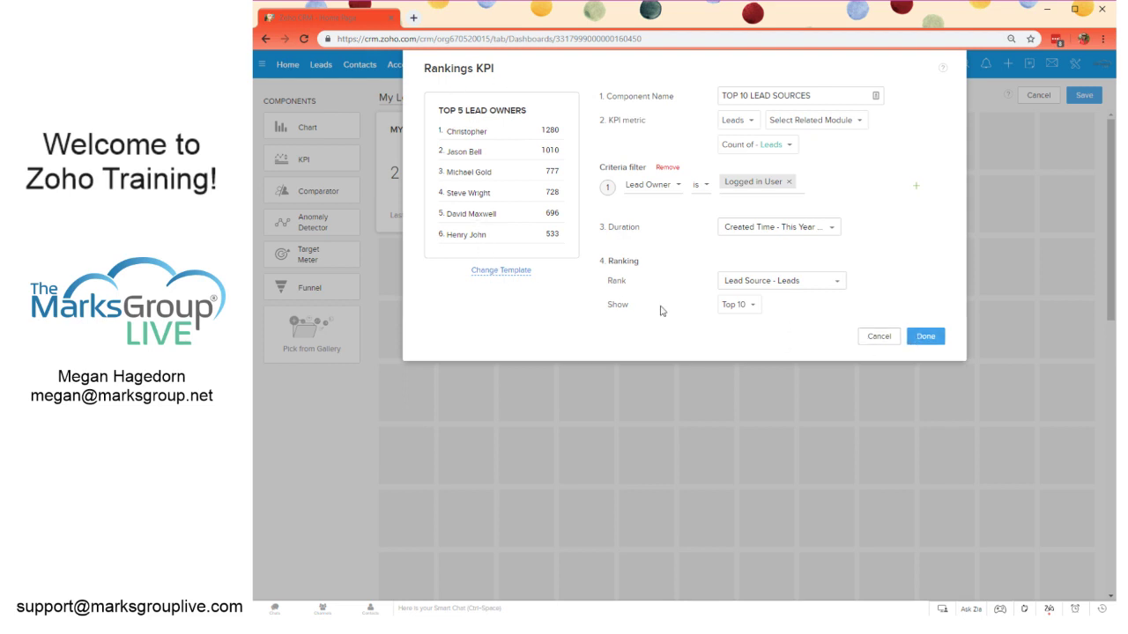
# Step: Review the available KPI styles, keep the Rankings style, and add the TOP 10 LEAD SOURCES component to the dashboard
pyautogui.click(499, 273)
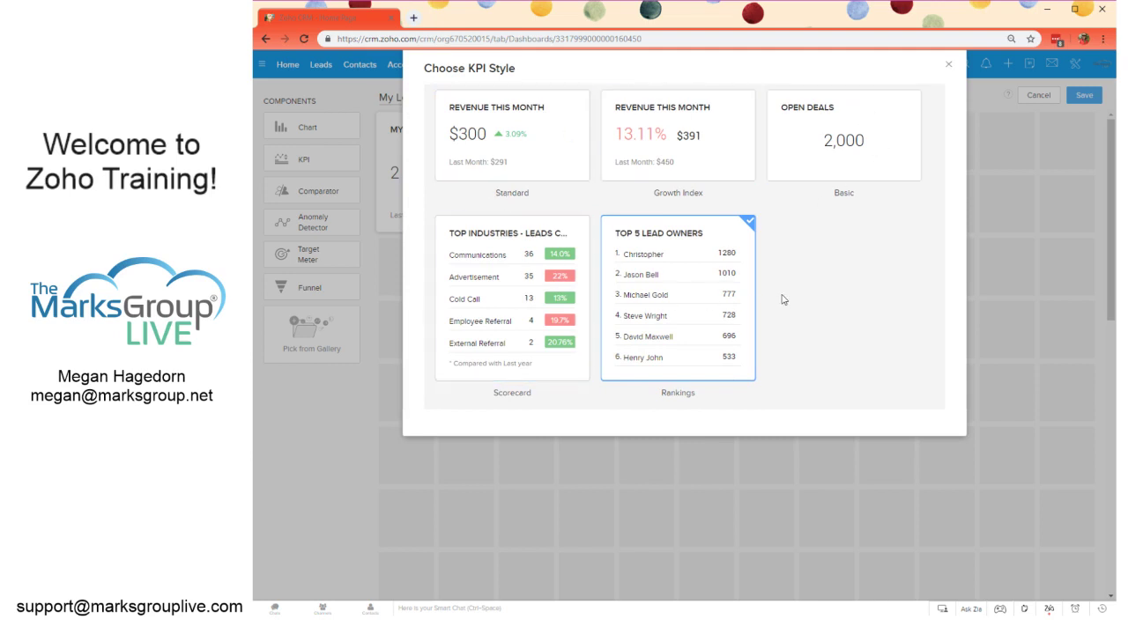
pyautogui.click(680, 294)
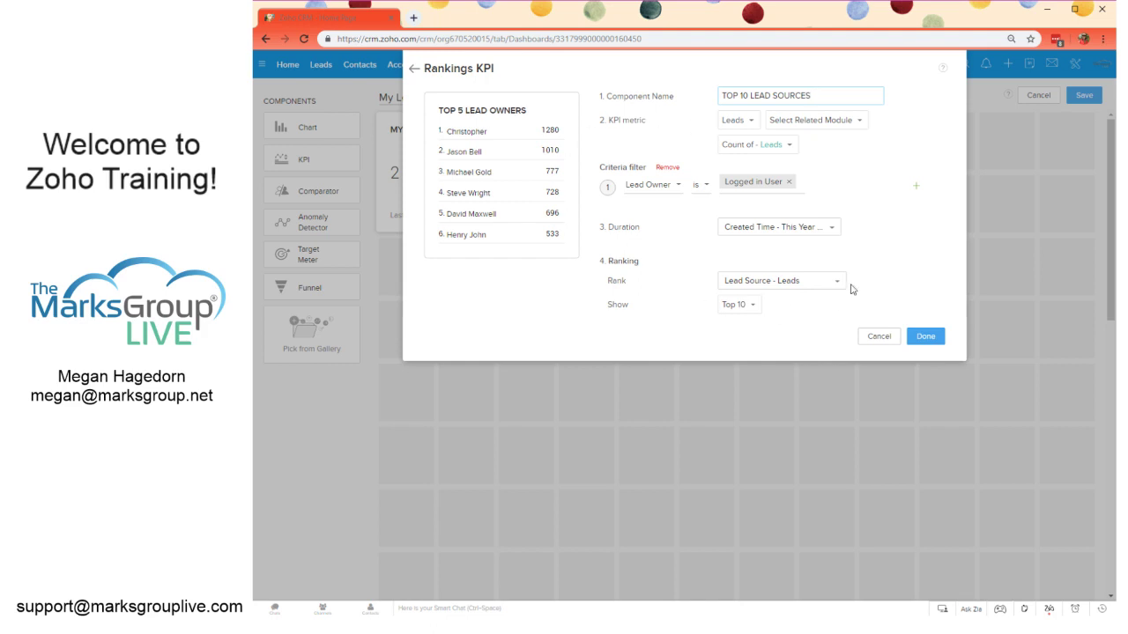
pyautogui.click(925, 337)
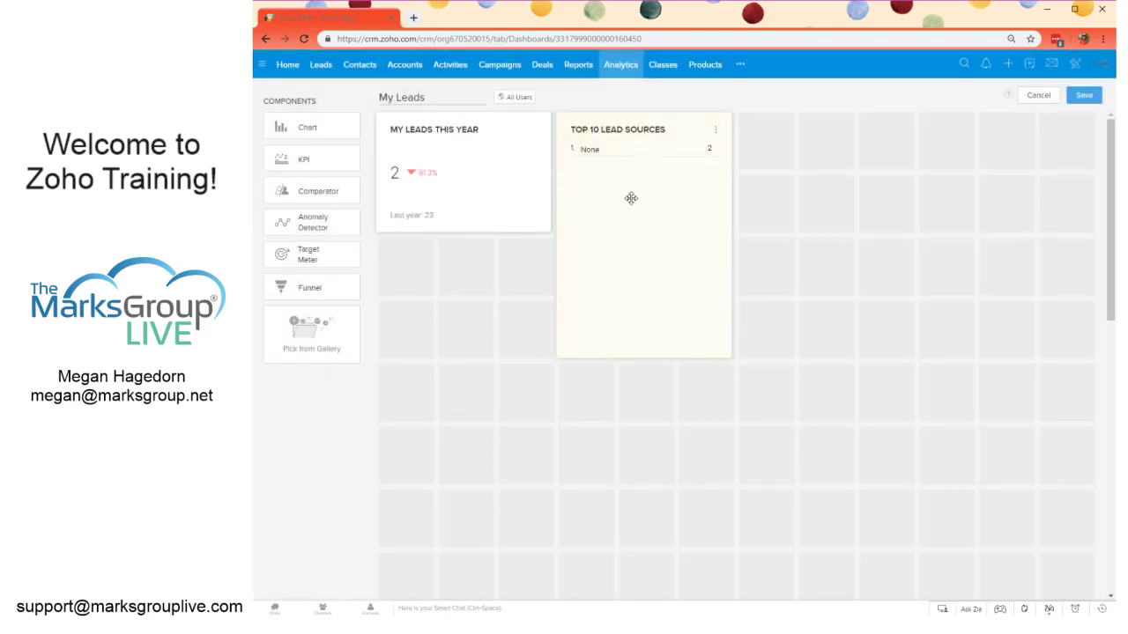
# Step: Reopen the TOP 10 LEAD SOURCES component's settings and examine the available duration options, keeping Created Time - This Year
pyautogui.click(714, 132)
pyautogui.click(706, 156)
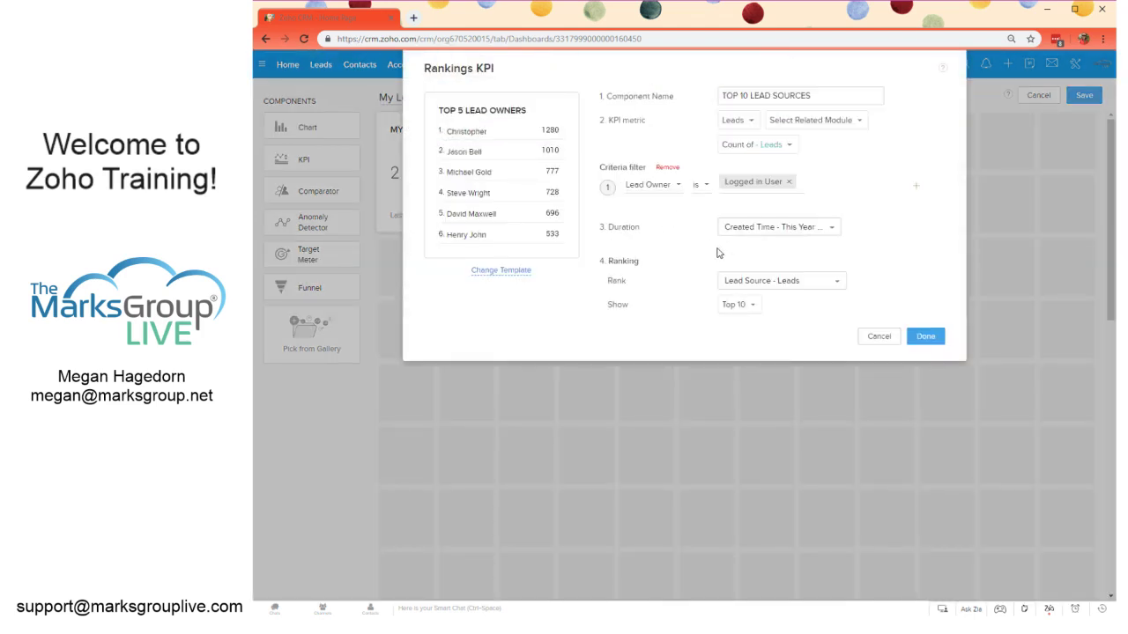
pyautogui.click(780, 240)
pyautogui.moveTo(784, 290)
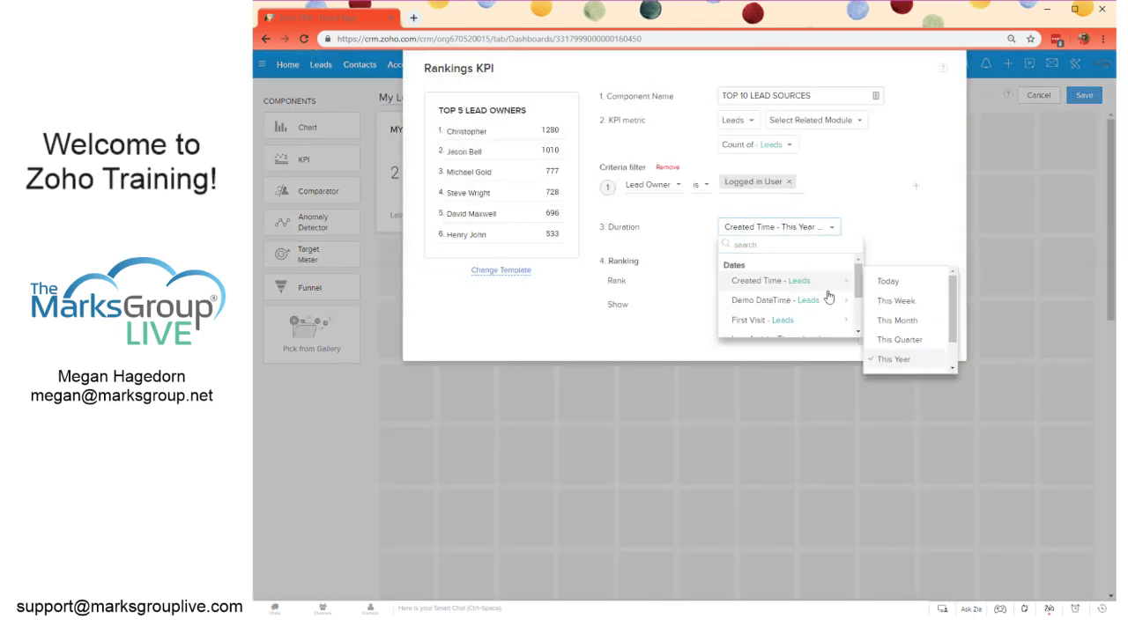
pyautogui.scroll(-2, 881, 333)
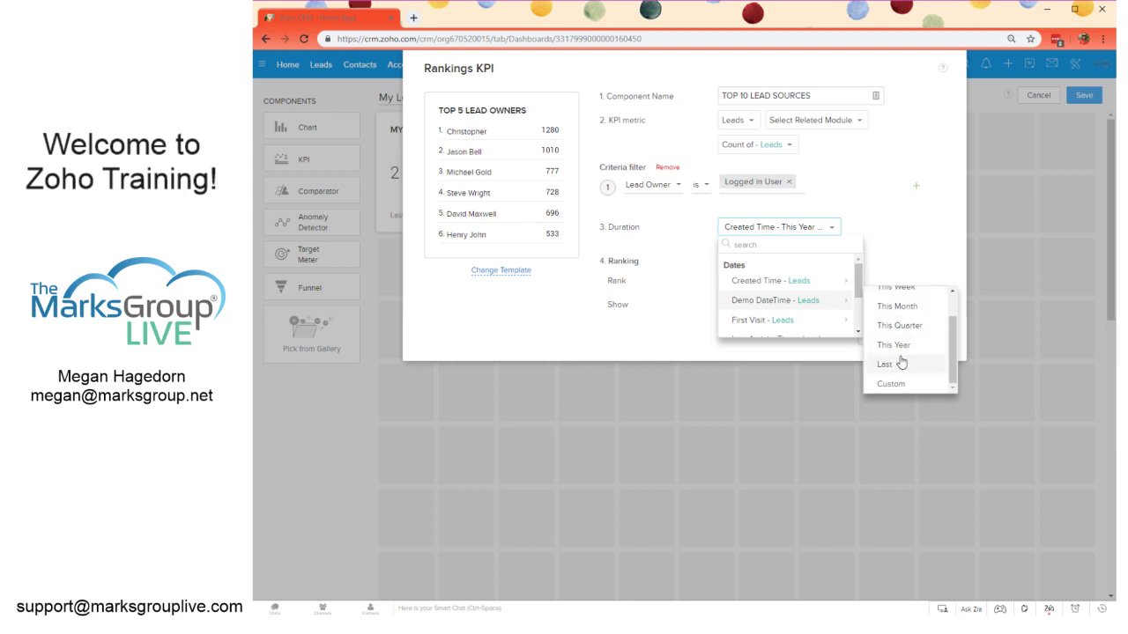
pyautogui.scroll(2, 901, 363)
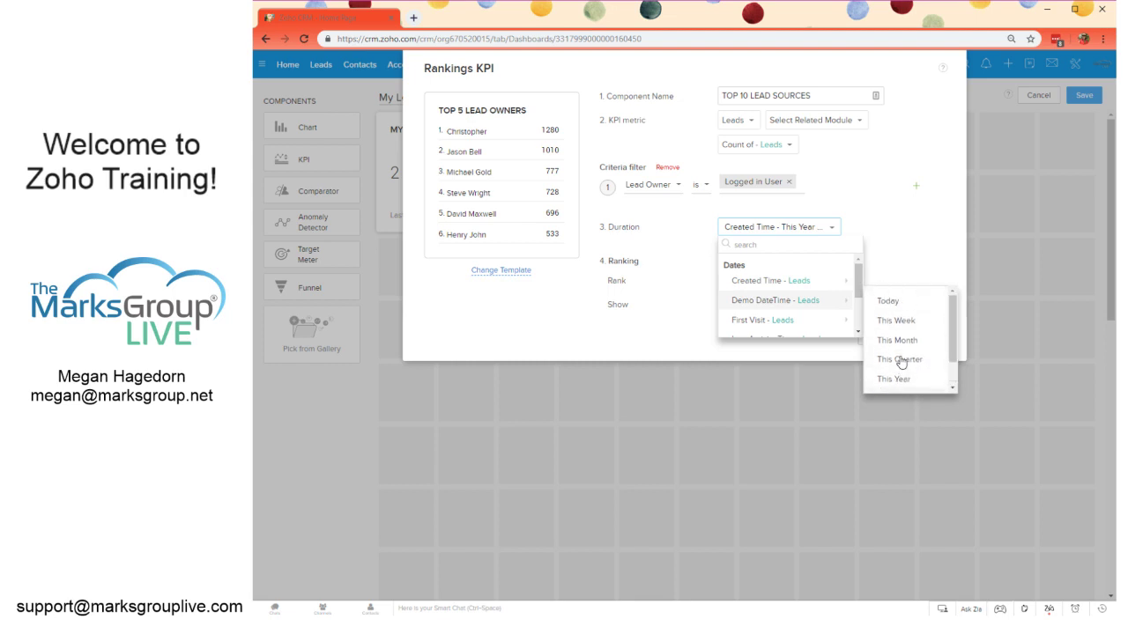
pyautogui.scroll(-2, 900, 363)
pyautogui.moveTo(906, 195); pyautogui.dragTo(934, 238)
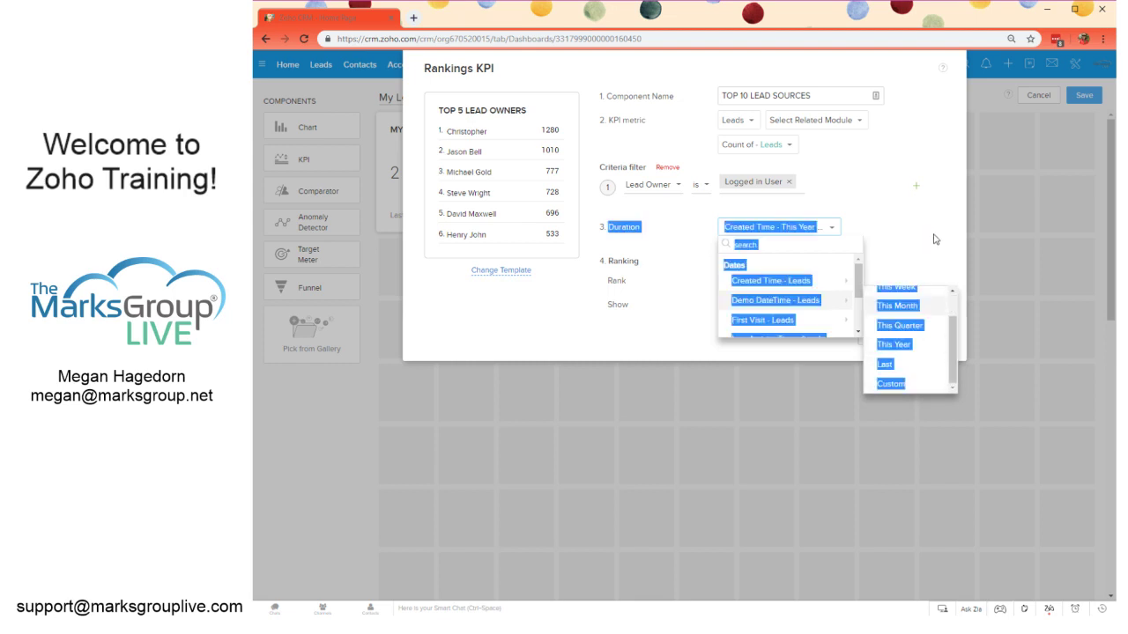
pyautogui.click(935, 239)
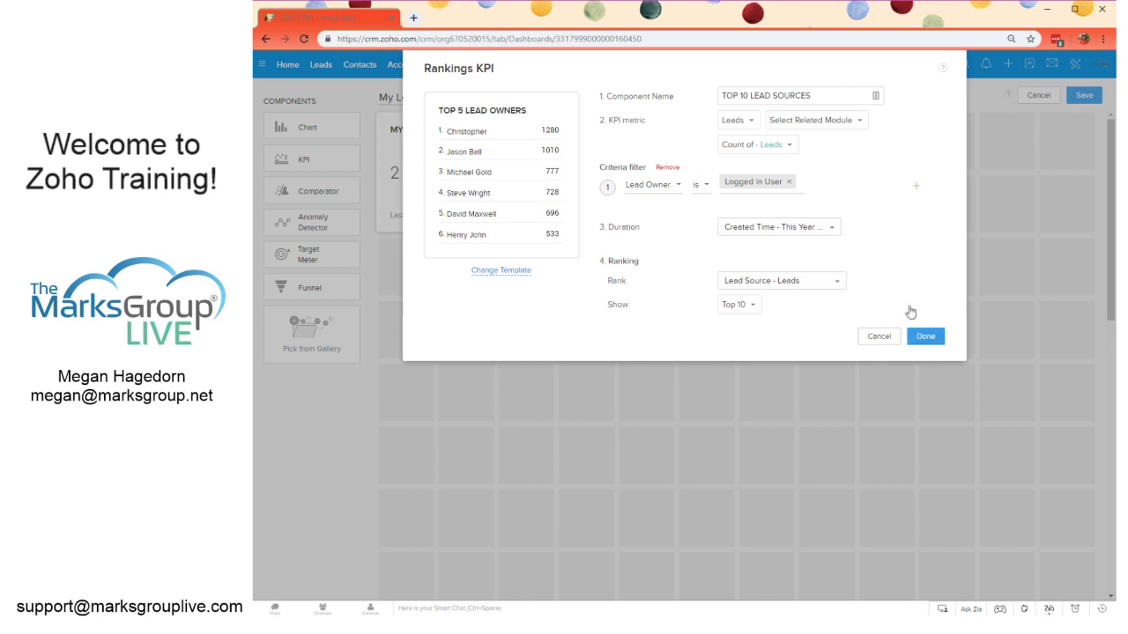
pyautogui.click(922, 336)
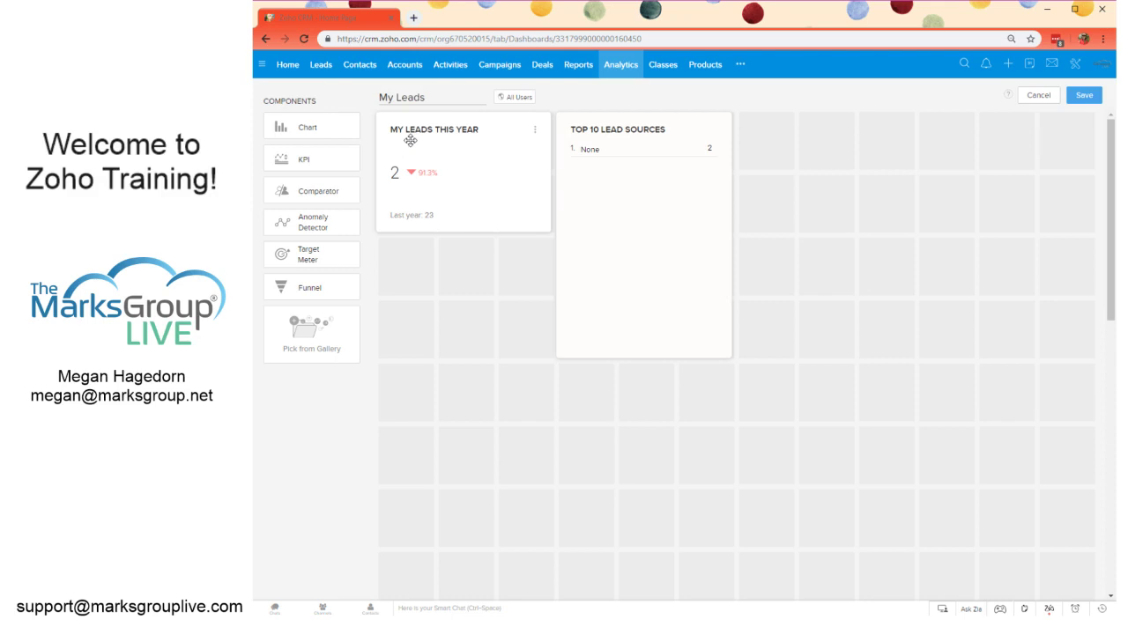
# Step: Pick another component for the My Leads dashboard from the Org Overview category of the gallery
pyautogui.click(315, 323)
pyautogui.scroll(-2, 679, 328)
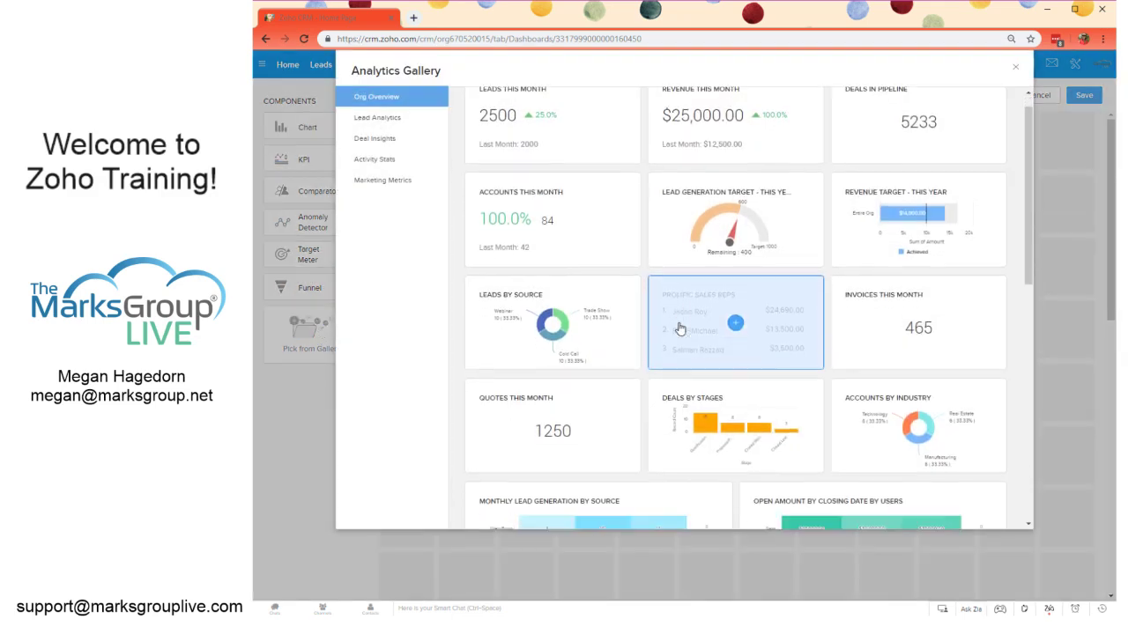
pyautogui.scroll(-2, 679, 328)
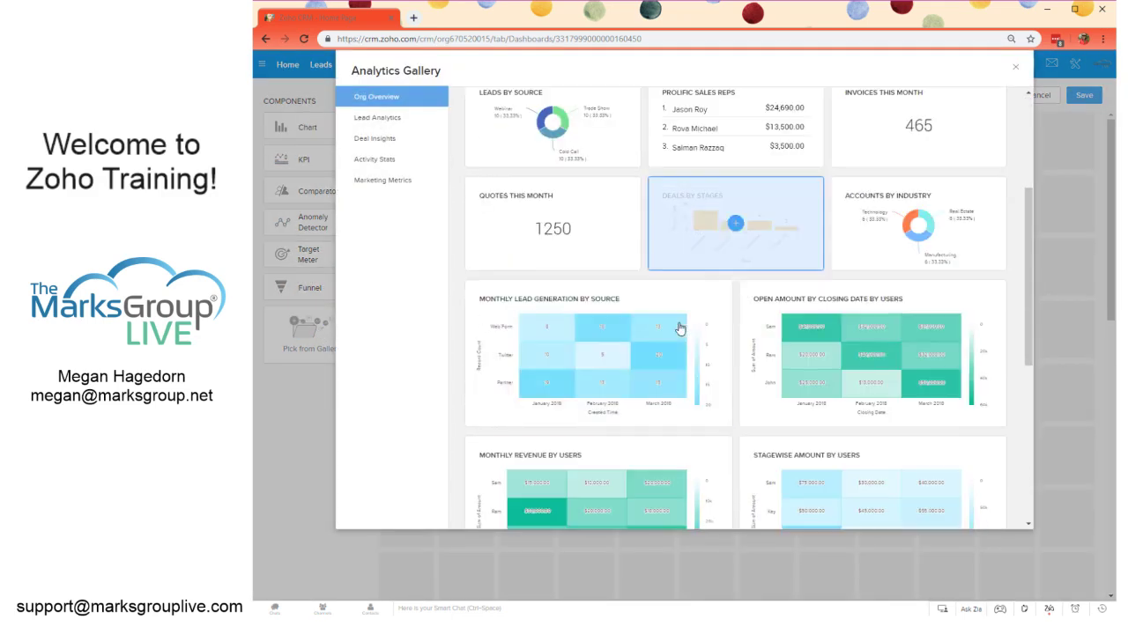
pyautogui.click(748, 250)
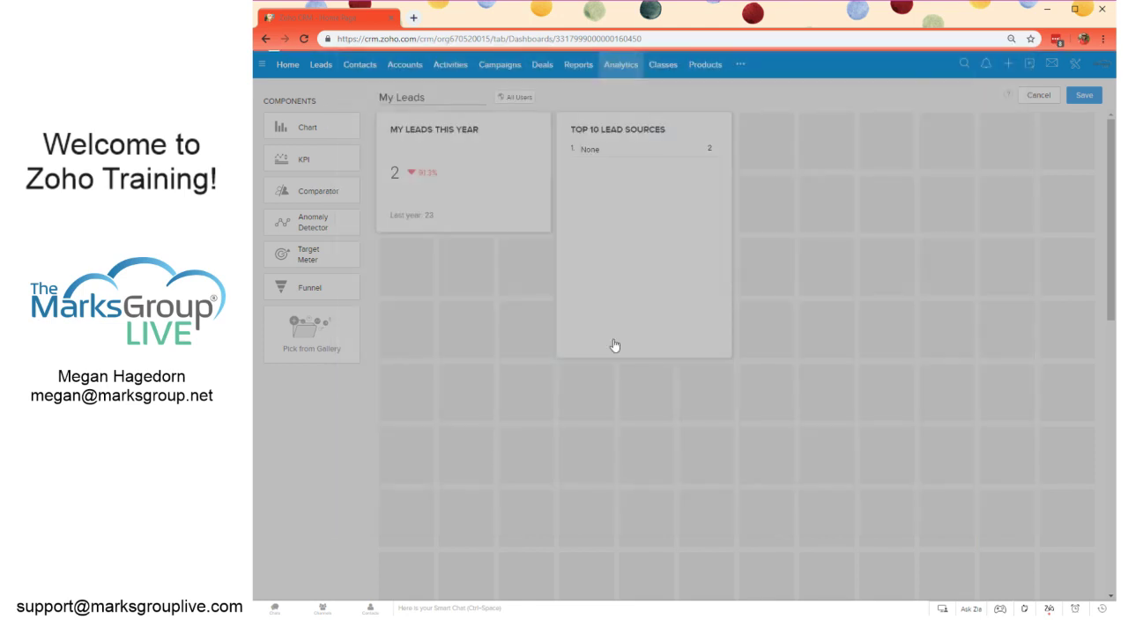
# Step: Pick the LEADS BY LEAD STATUS chart from the Lead Analytics category of the gallery
pyautogui.click(877, 264)
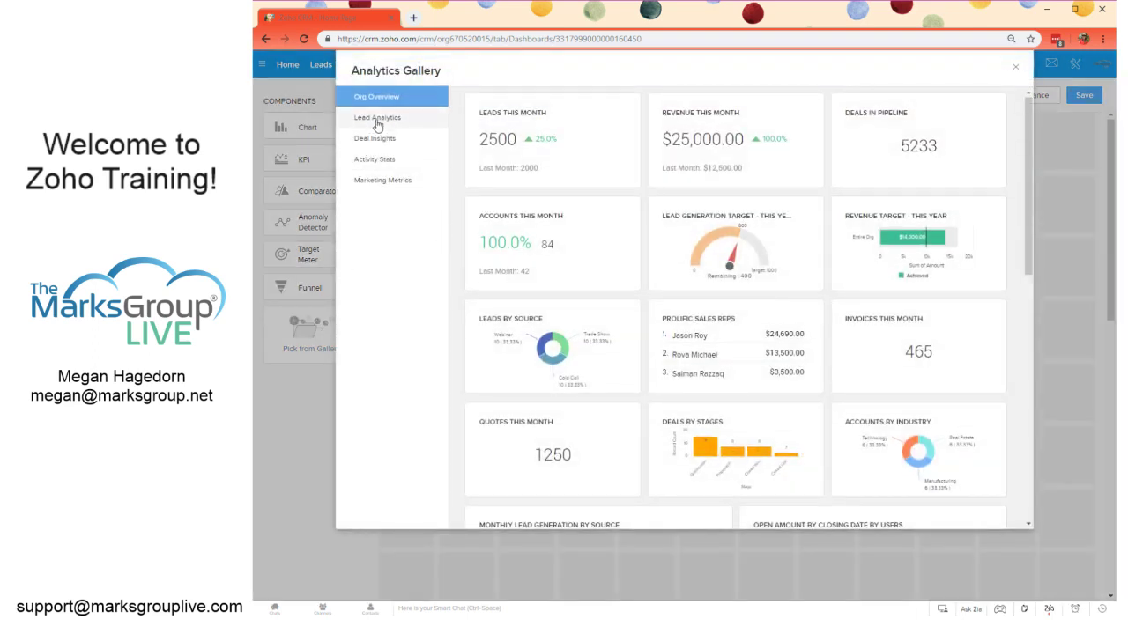
pyautogui.click(378, 120)
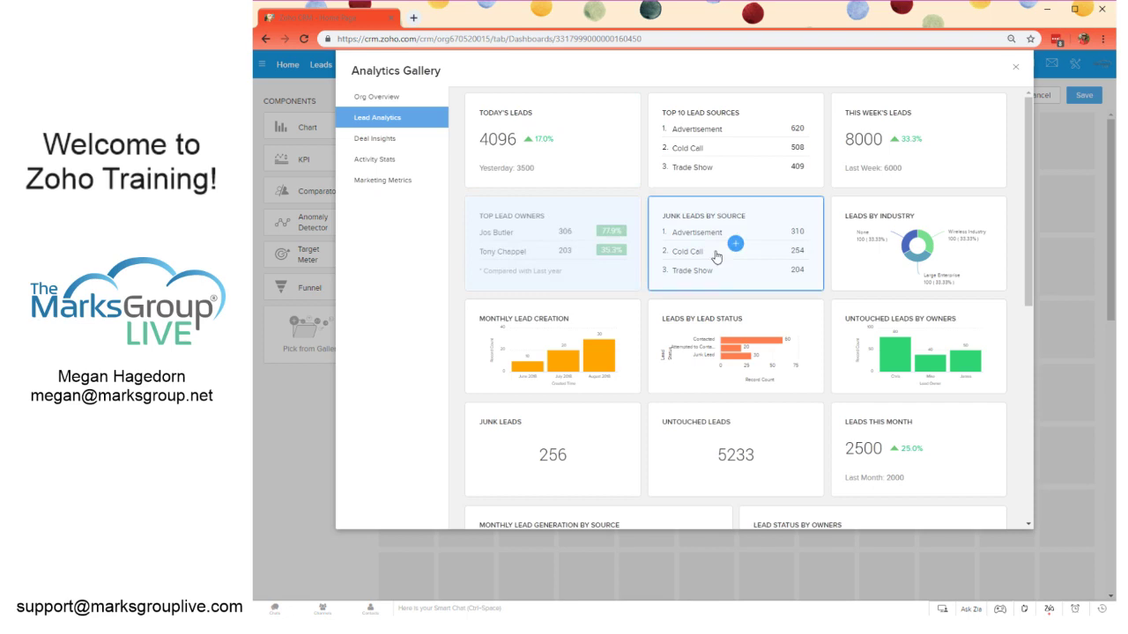
pyautogui.scroll(-2, 727, 317)
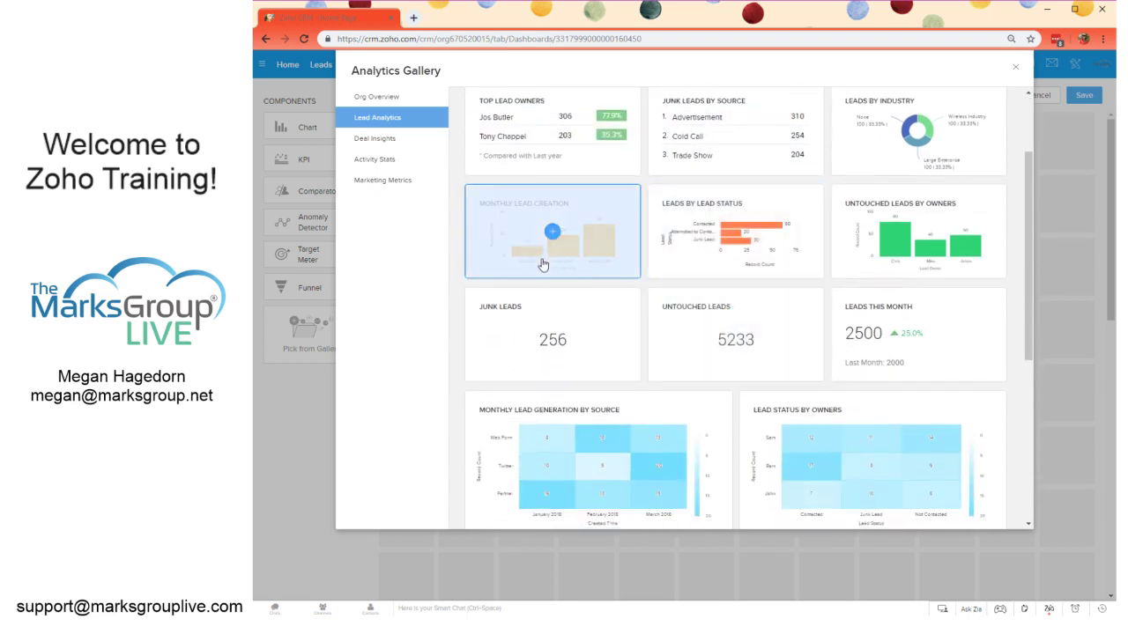
pyautogui.click(713, 229)
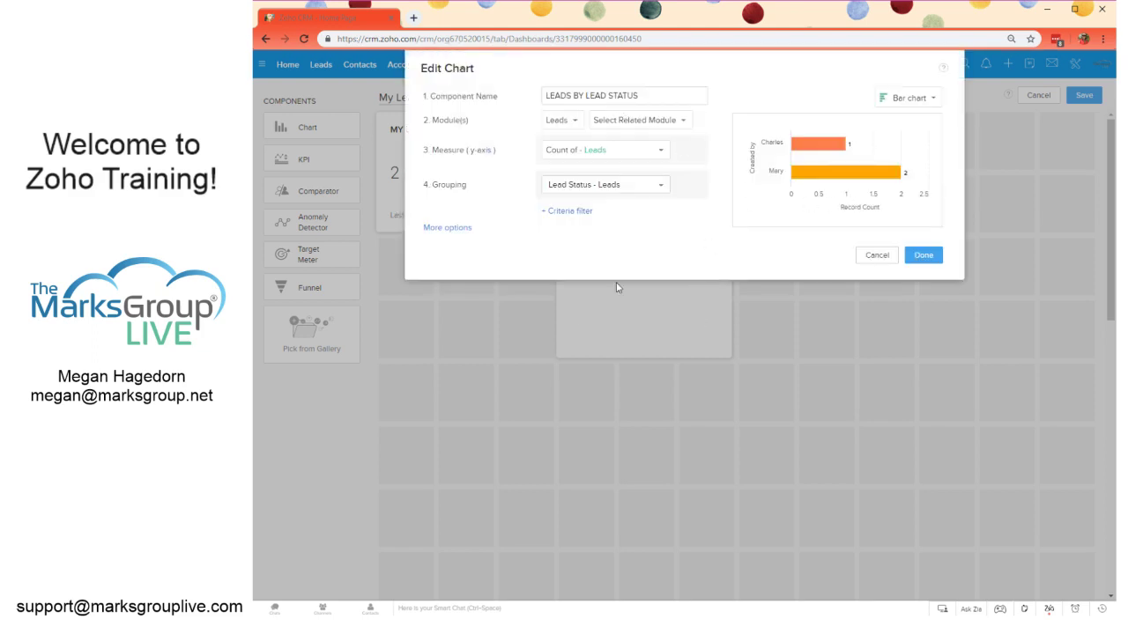
# Step: Review the chart types available for the LEADS BY LEAD STATUS component, keeping Bar chart
pyautogui.click(908, 98)
pyautogui.scroll(-3, 923, 227)
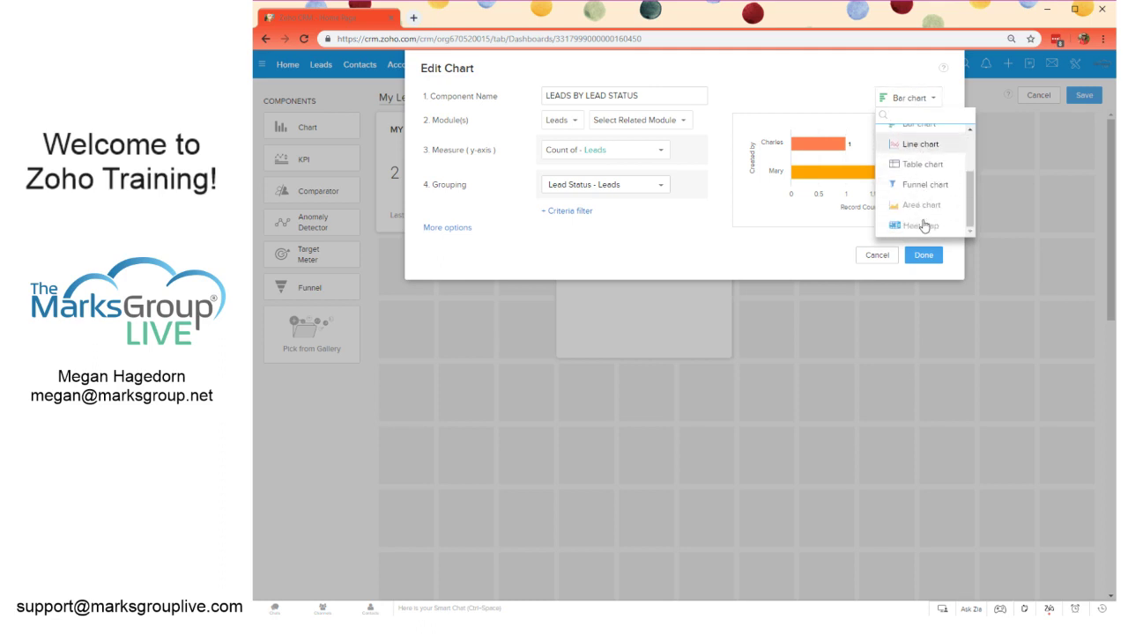
pyautogui.scroll(1, 922, 226)
pyautogui.scroll(-1, 922, 227)
pyautogui.scroll(3, 923, 227)
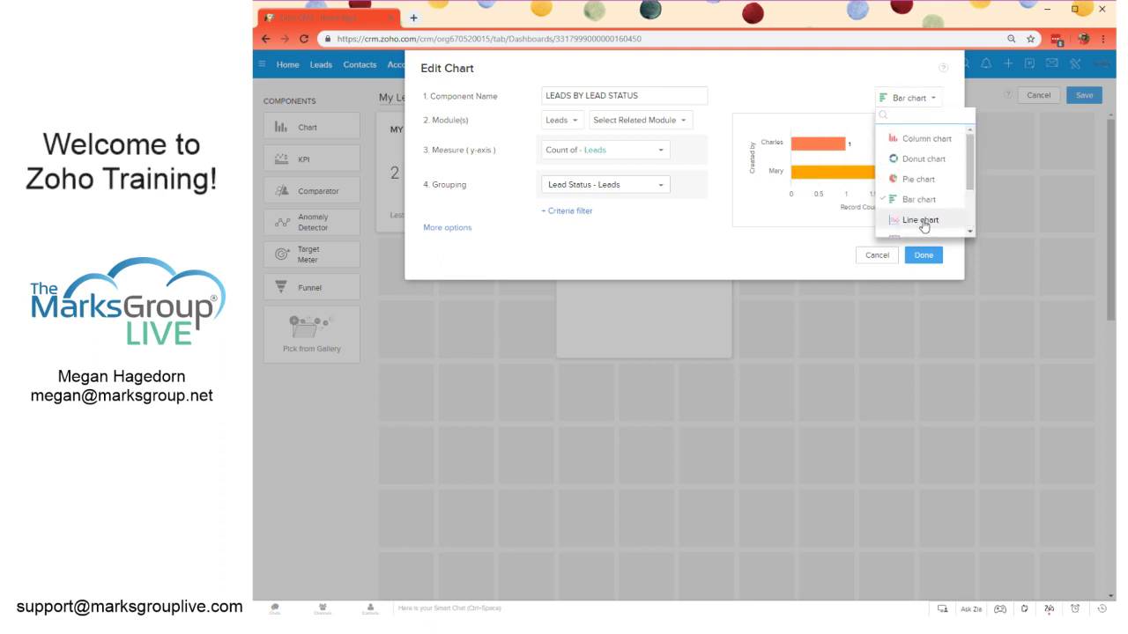
pyautogui.click(865, 83)
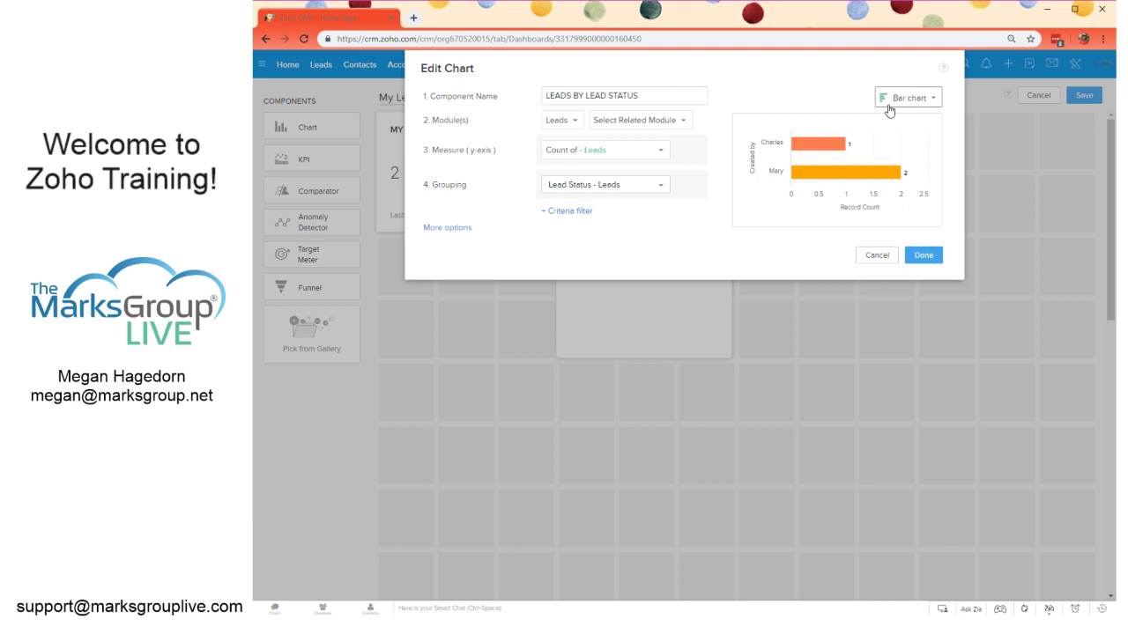
# Step: Filter the LEADS BY LEAD STATUS chart by the criterion Lead Owner is Logged in User
pyautogui.click(550, 214)
pyautogui.click(479, 259)
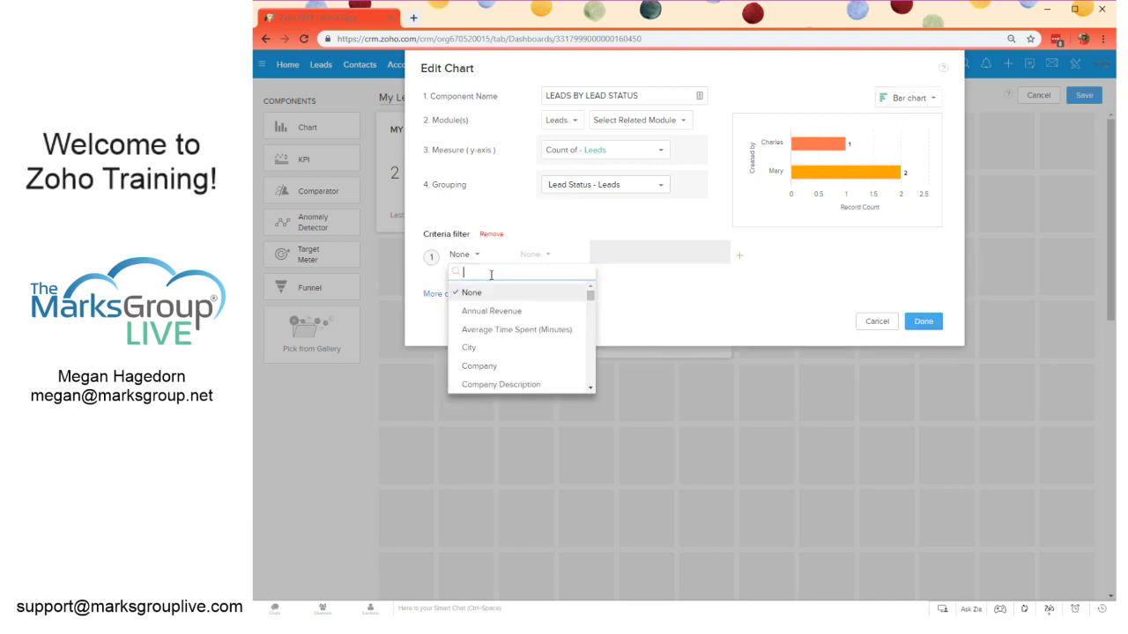
pyautogui.write('my')
pyautogui.press('BackSpace')
pyautogui.press('BackSpace')
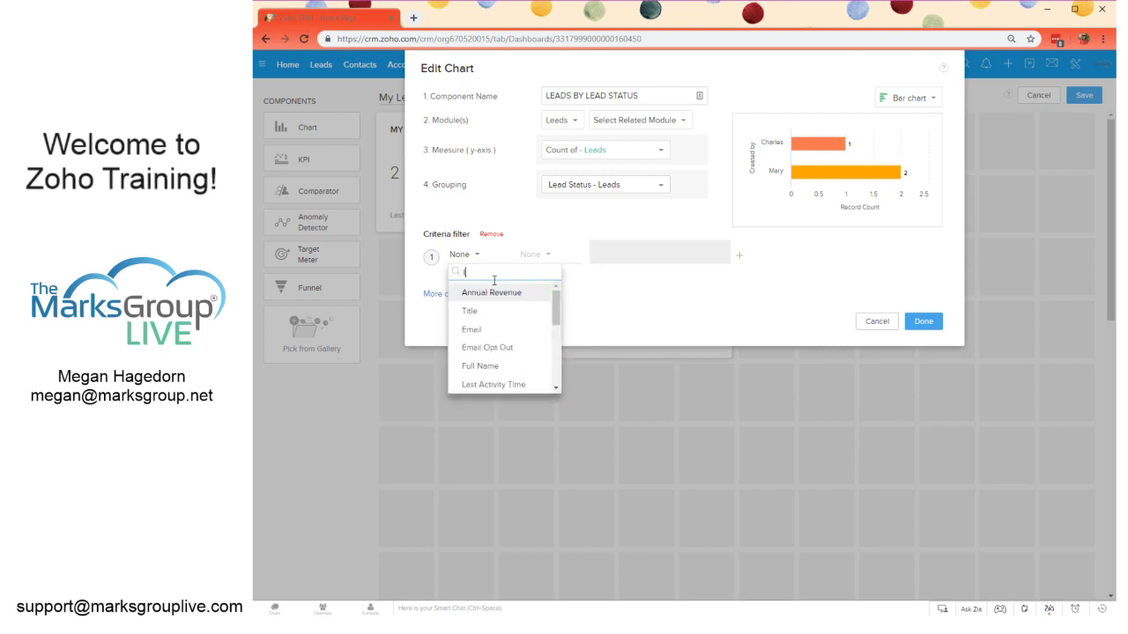
pyautogui.write('owner')
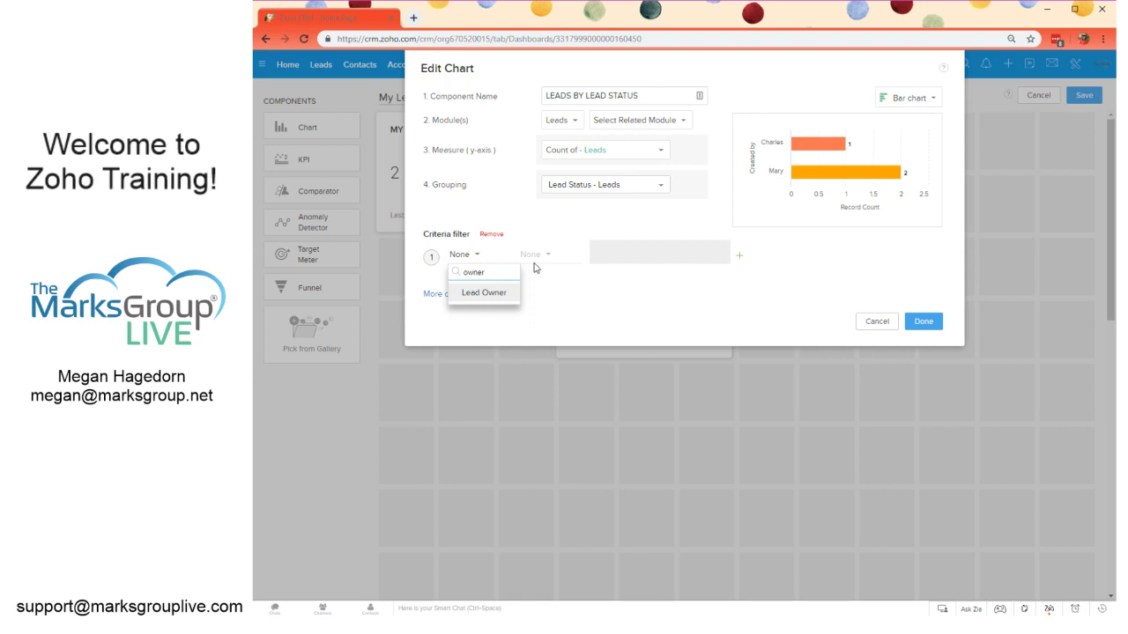
pyautogui.click(487, 296)
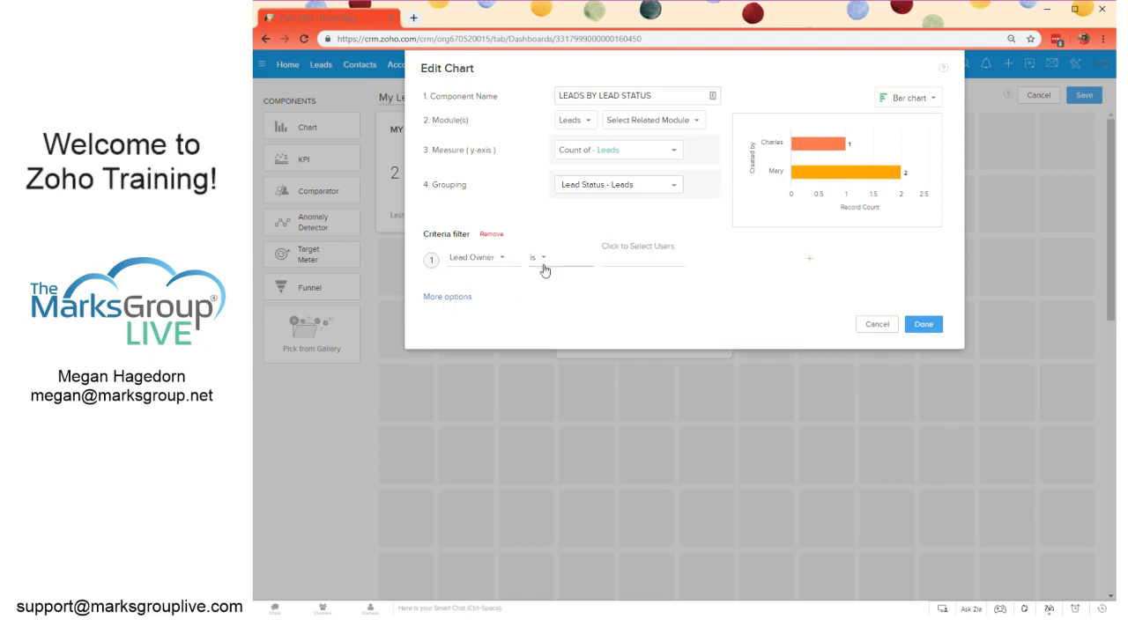
pyautogui.click(608, 264)
pyautogui.click(652, 300)
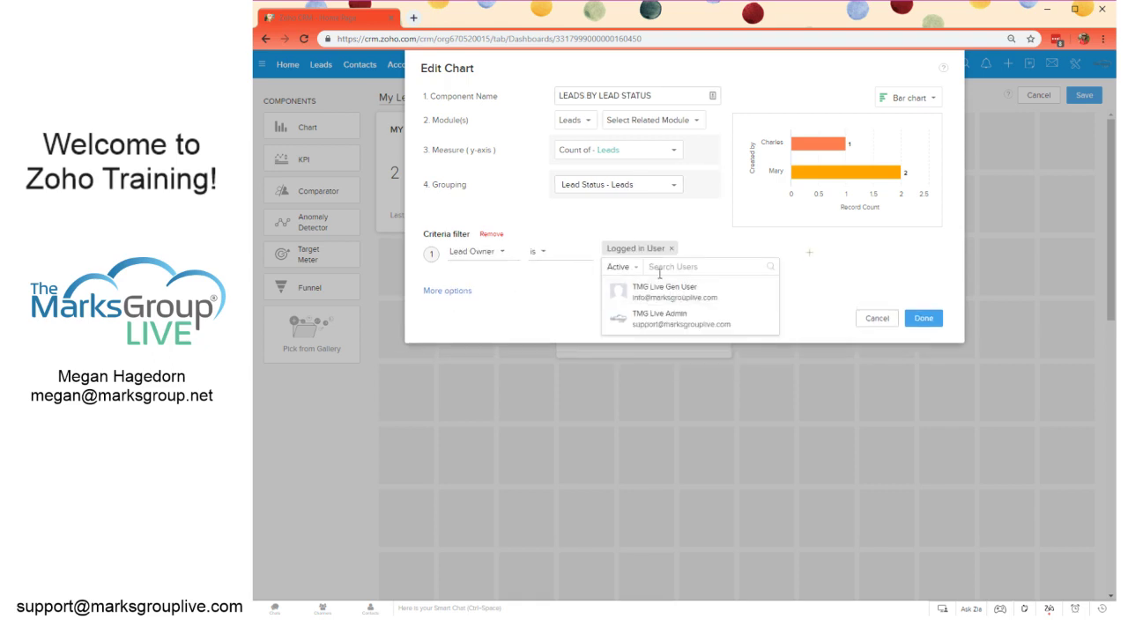
pyautogui.click(629, 232)
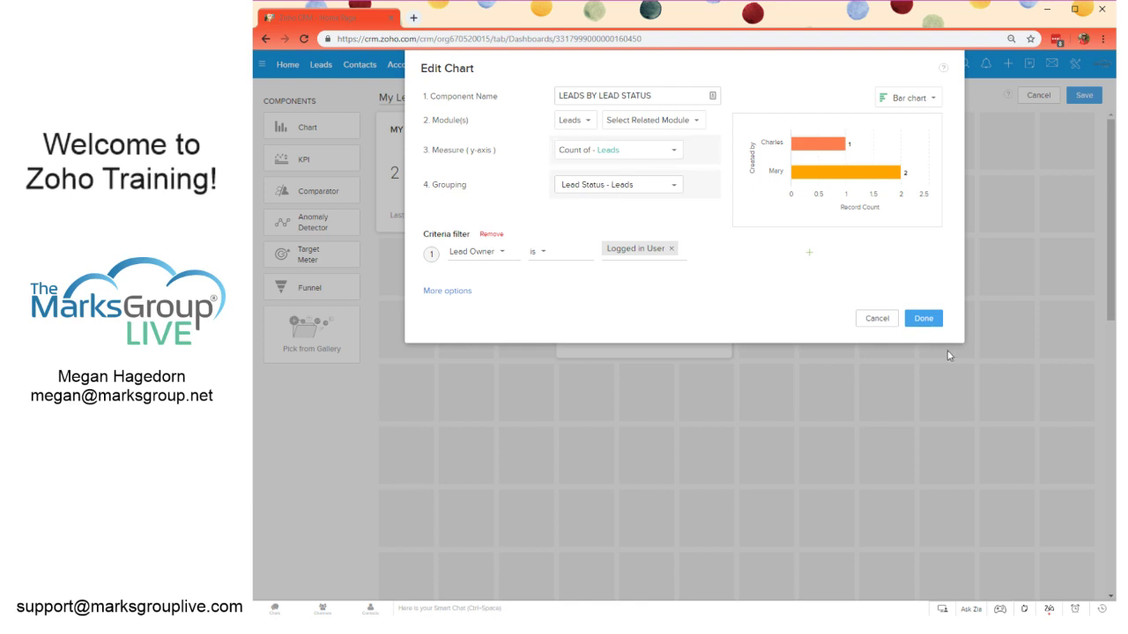
# Step: Rename the component as MY LEADS BY LEAD STATUS and add it to the dashboard
pyautogui.click(558, 96)
pyautogui.write('MY')
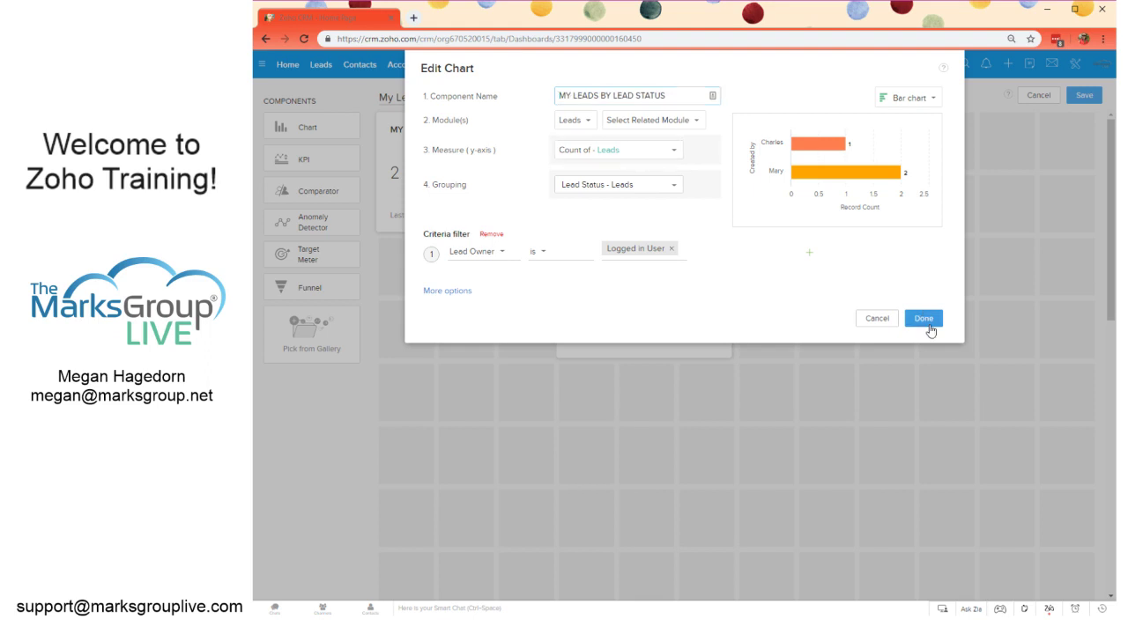
pyautogui.click(923, 318)
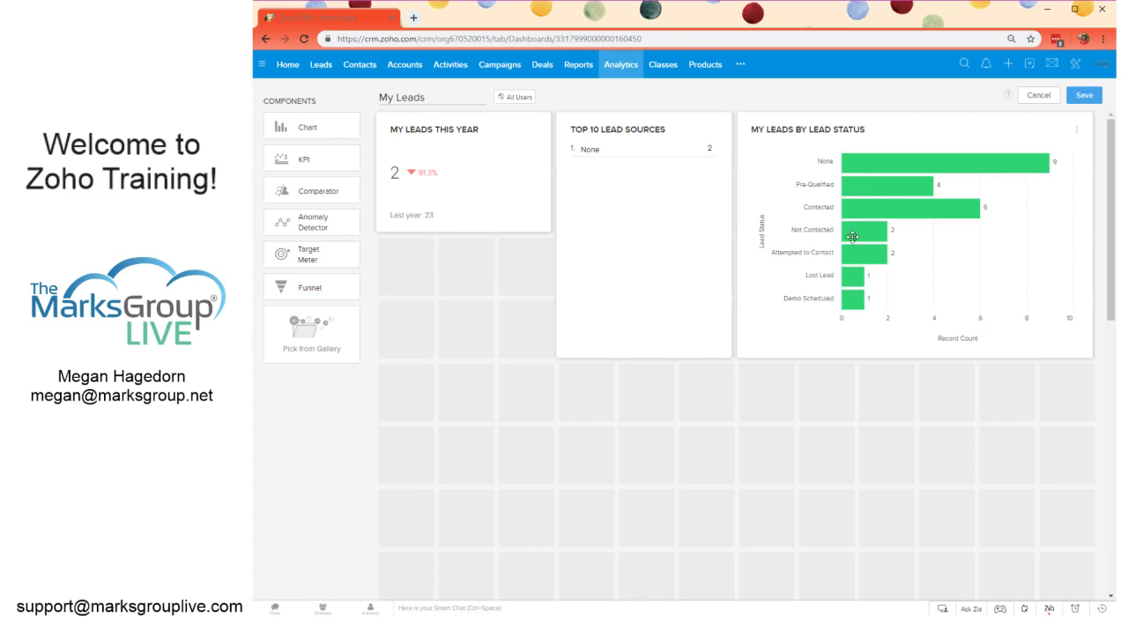
# Step: Start a quick chart named MY LEADS BY on the Leads module, keeping Count of Leads as the measure
pyautogui.click(322, 132)
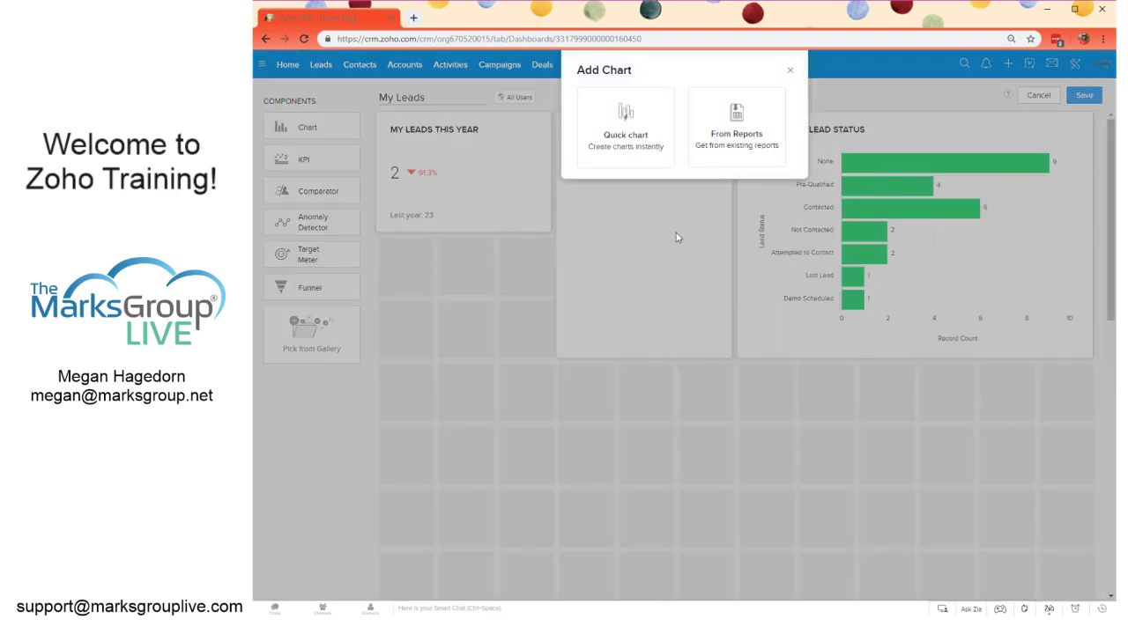
pyautogui.click(614, 143)
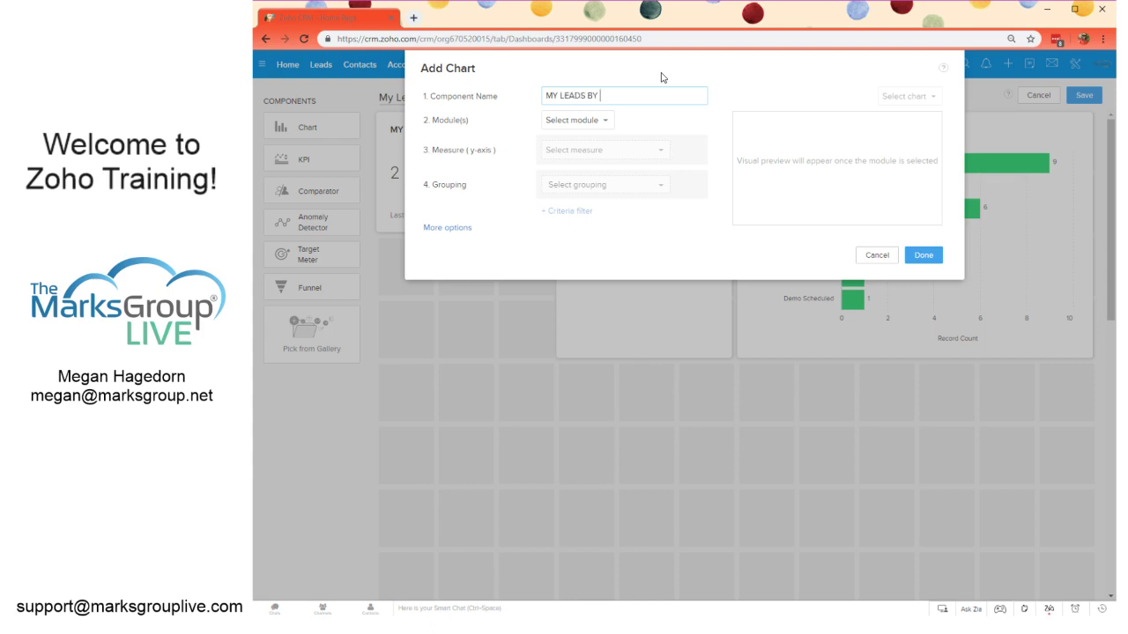
pyautogui.click(592, 121)
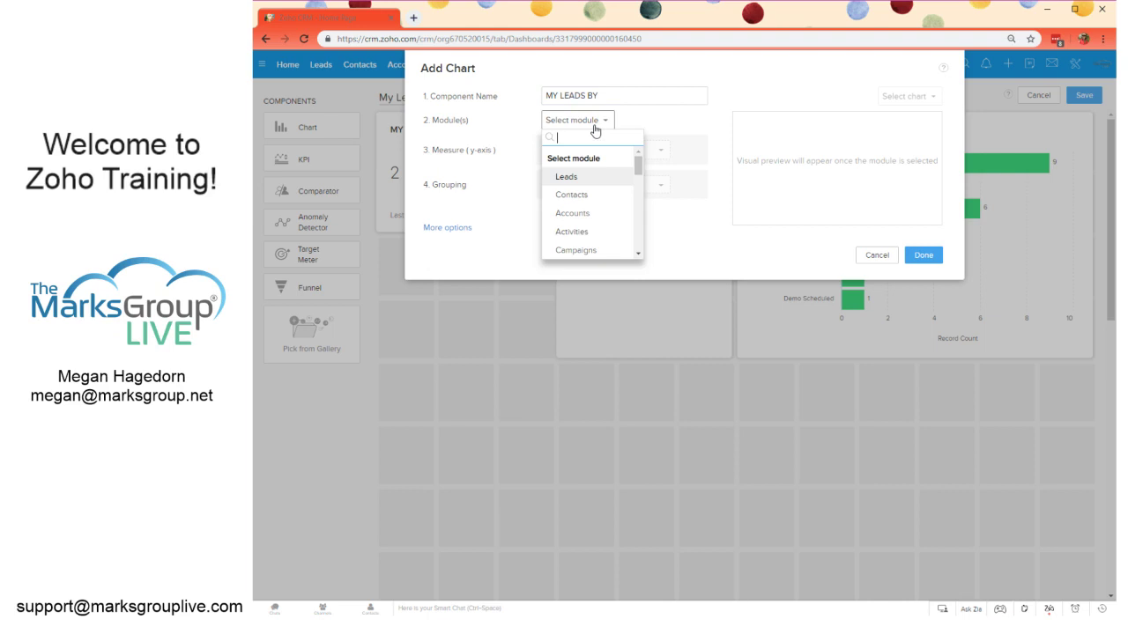
pyautogui.click(609, 171)
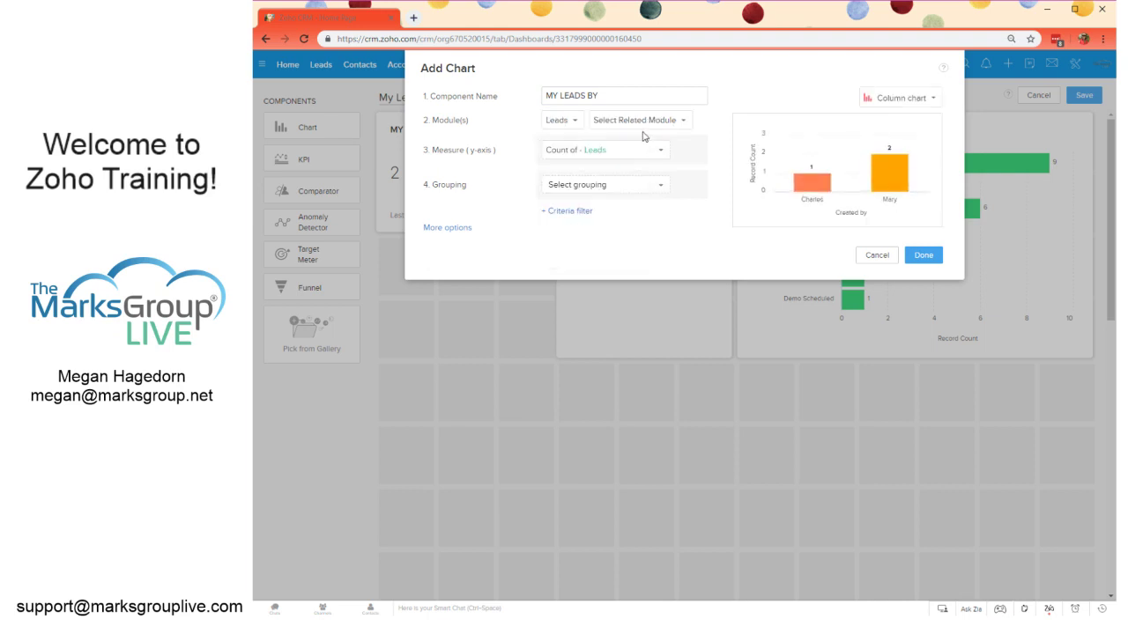
pyautogui.click(638, 152)
pyautogui.click(638, 152)
# Step: Group the new chart by the leads' Country and complete its name as MY LEADS BY COUNTRY
pyautogui.click(623, 185)
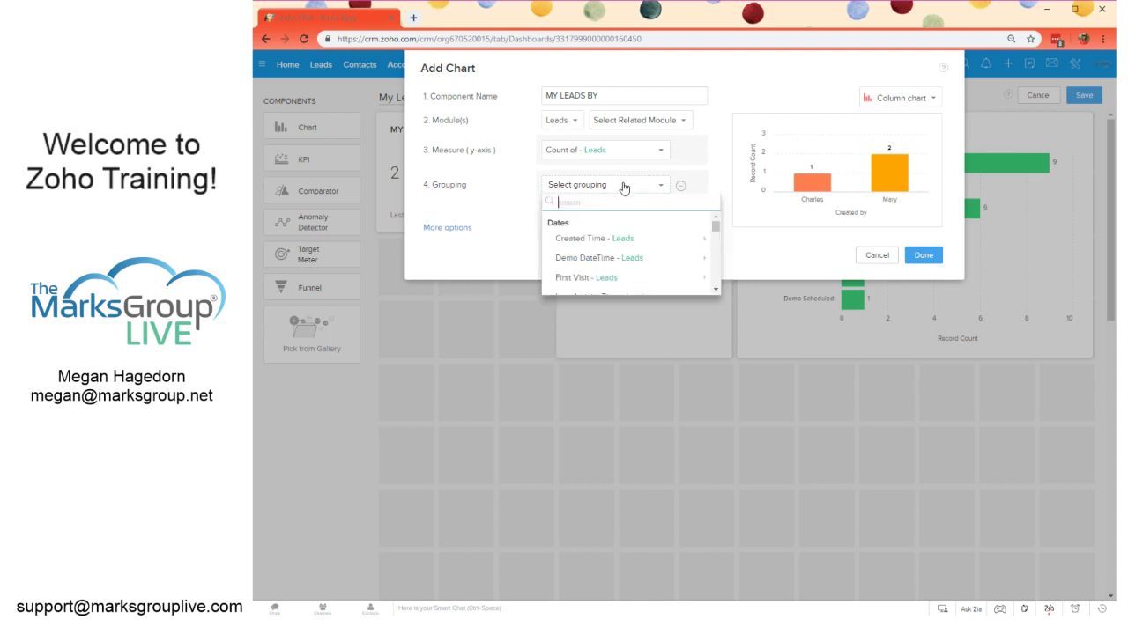
pyautogui.scroll(-2, 624, 242)
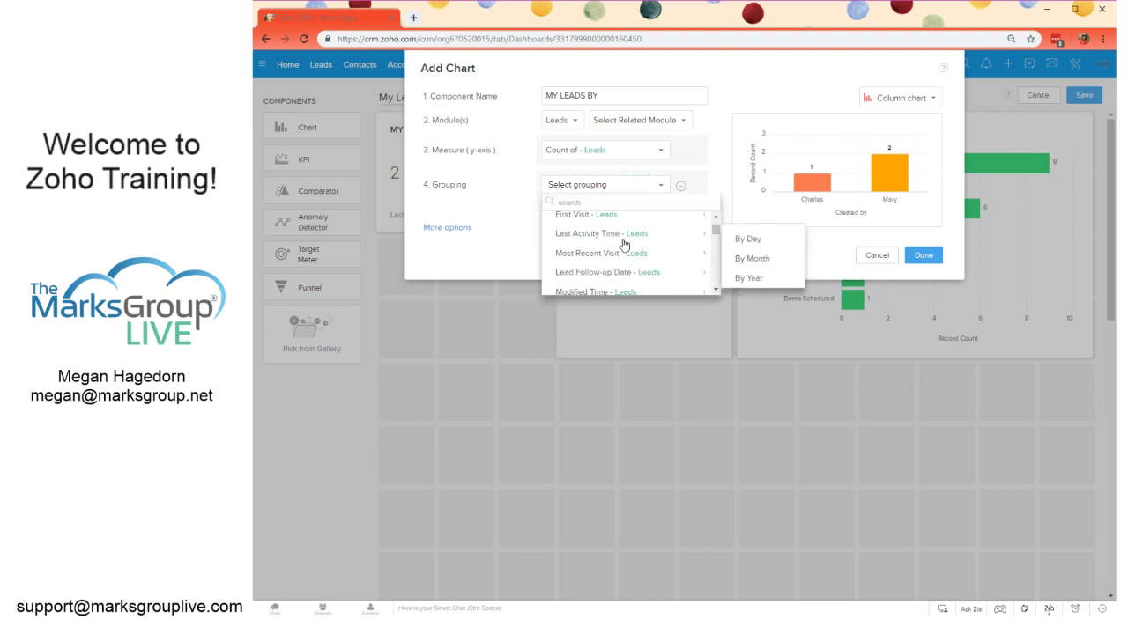
pyautogui.scroll(-4, 622, 244)
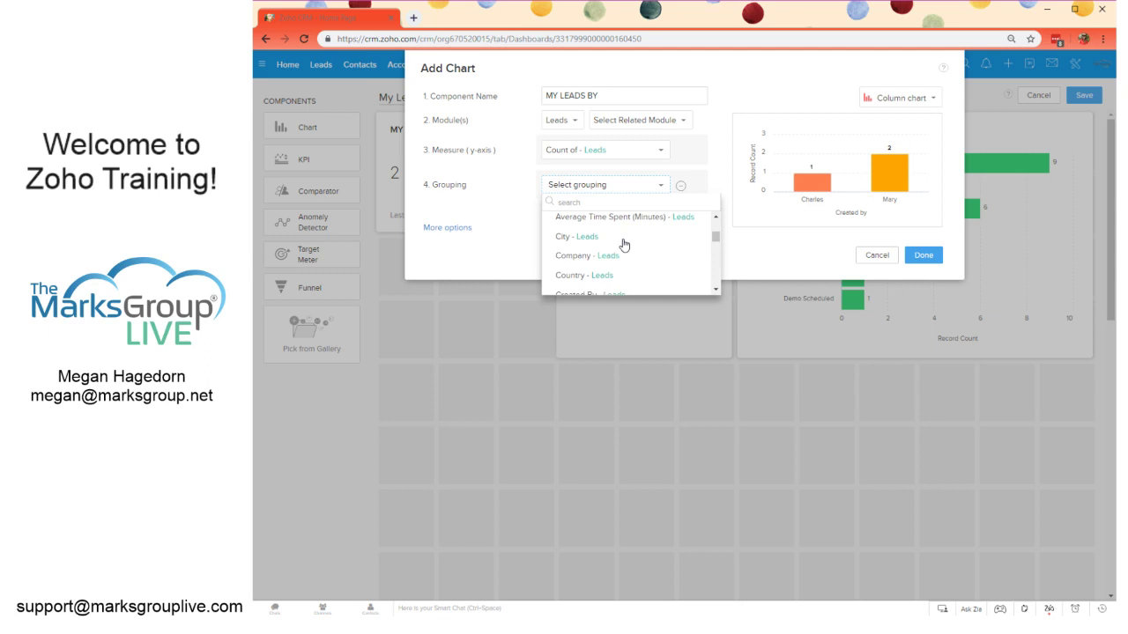
pyautogui.scroll(-3, 623, 244)
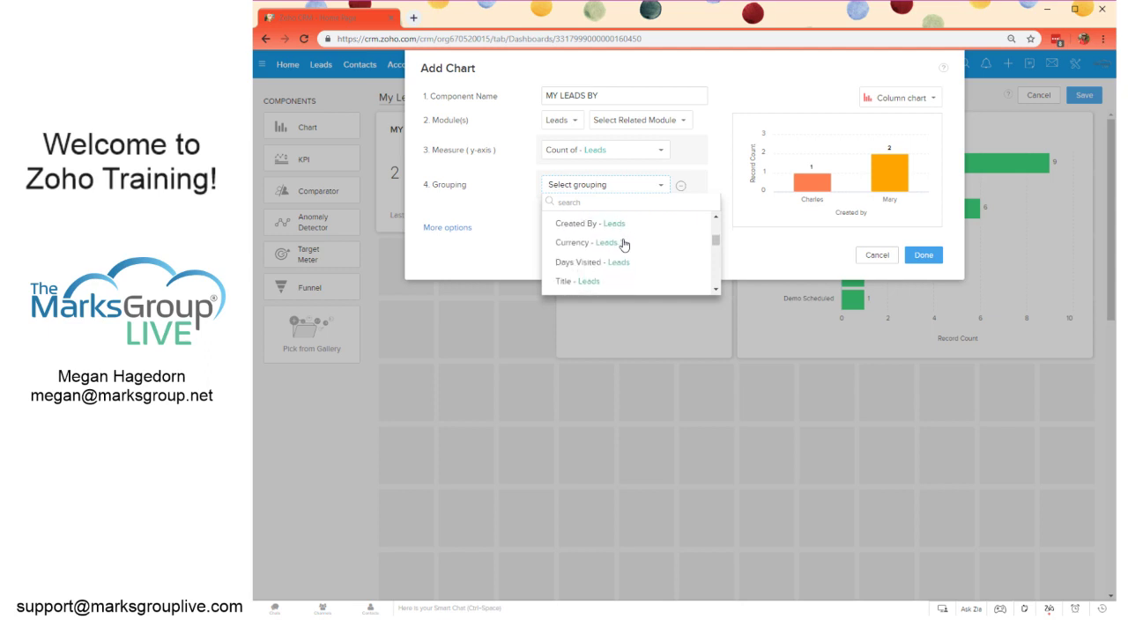
pyautogui.scroll(1, 623, 244)
pyautogui.click(587, 220)
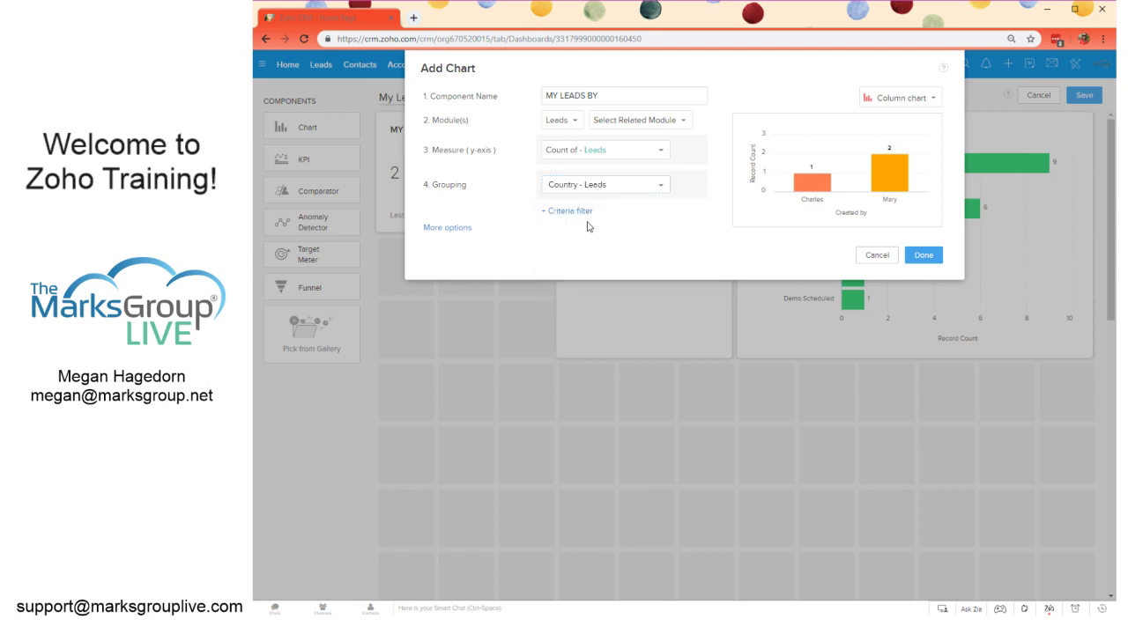
pyautogui.click(615, 97)
pyautogui.write('c')
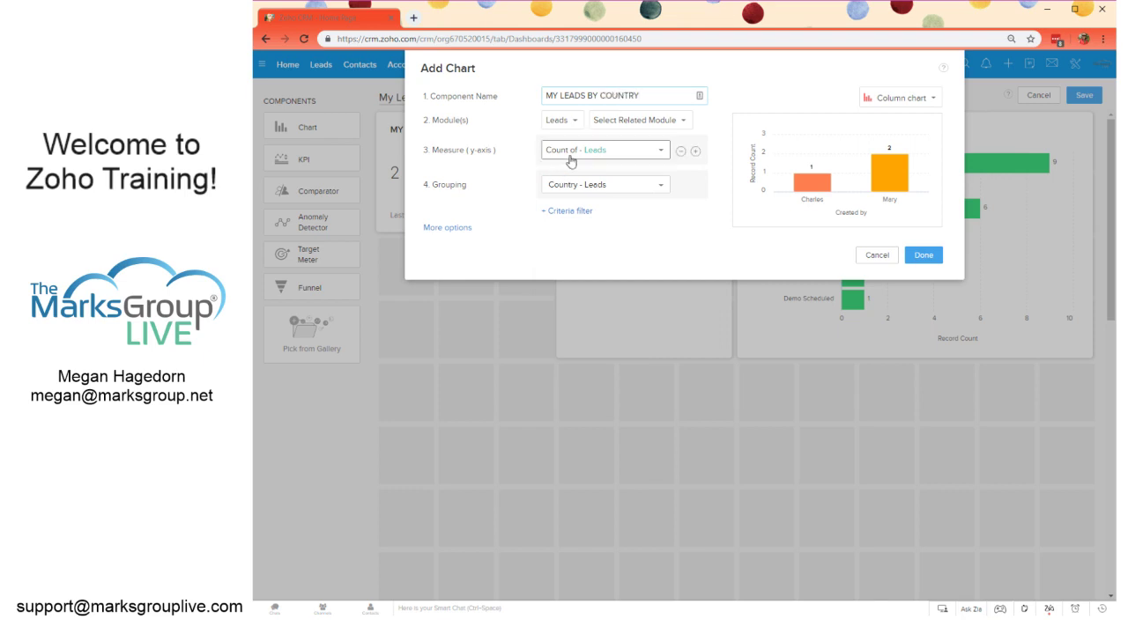
# Step: Filter MY LEADS BY COUNTRY by the criterion Lead Owner is Logged in User and add the chart to the dashboard
pyautogui.click(571, 211)
pyautogui.click(462, 255)
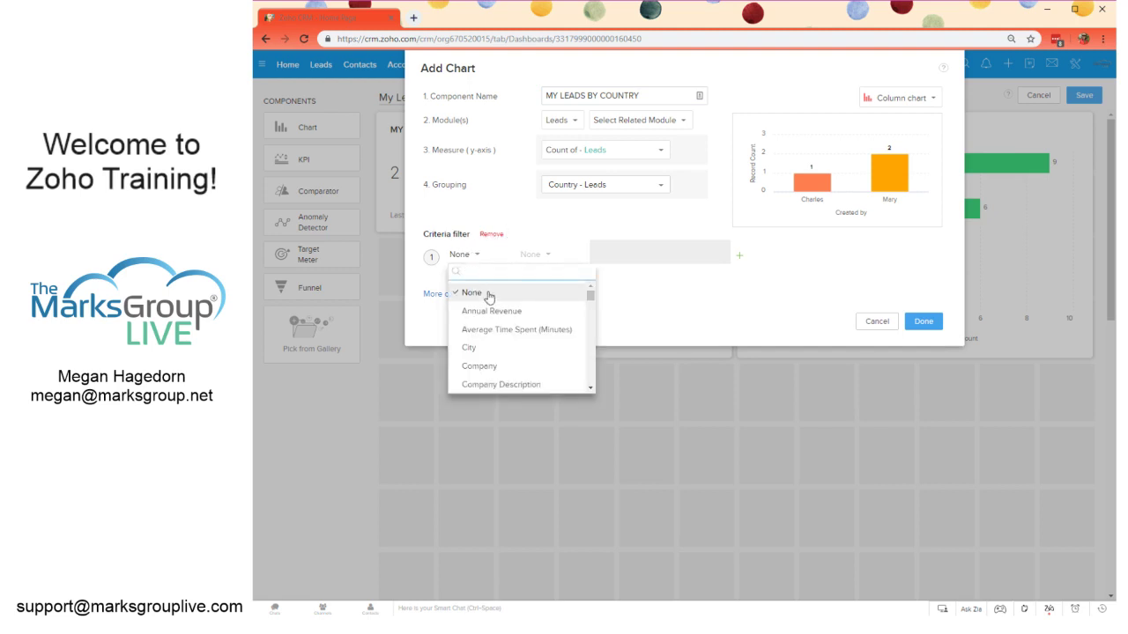
pyautogui.write('OWNER')
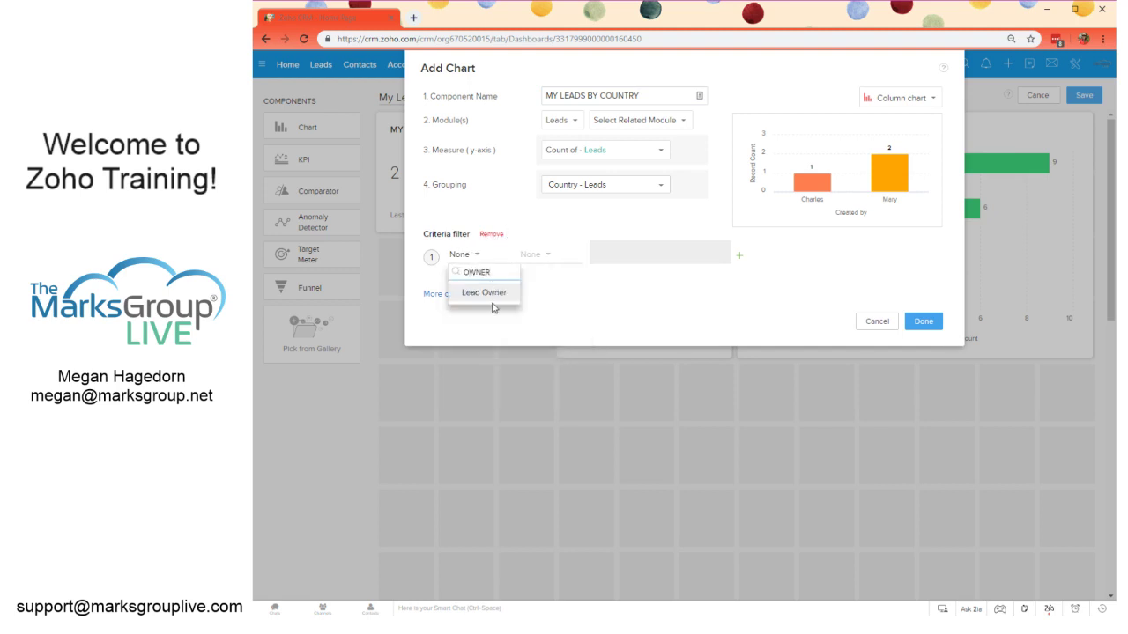
pyautogui.click(498, 303)
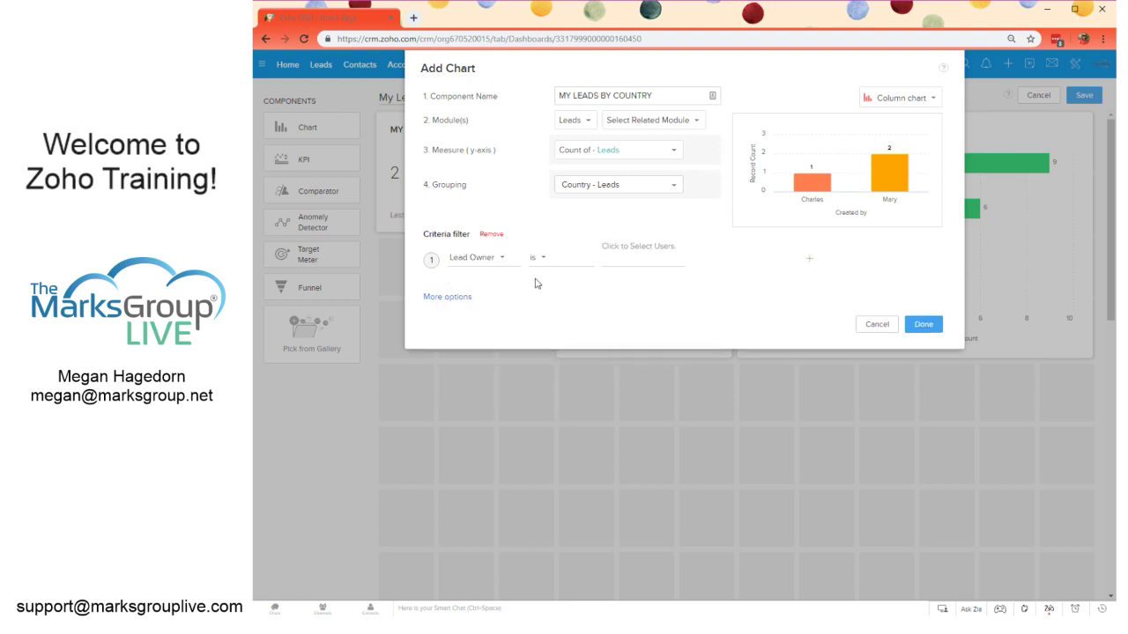
pyautogui.click(634, 262)
pyautogui.click(635, 297)
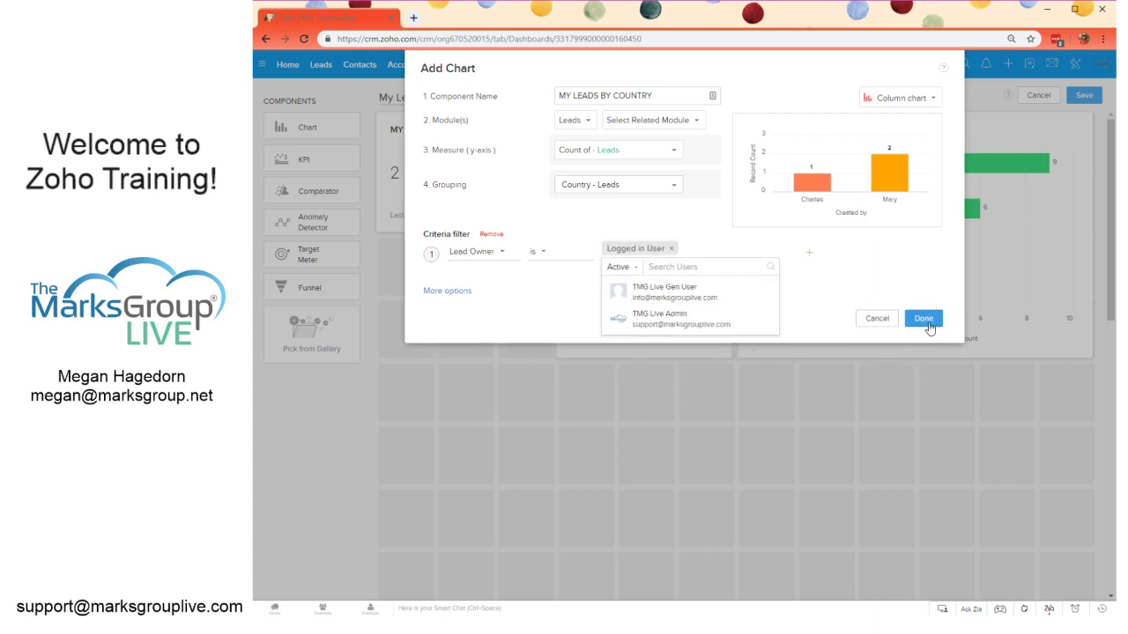
pyautogui.click(927, 326)
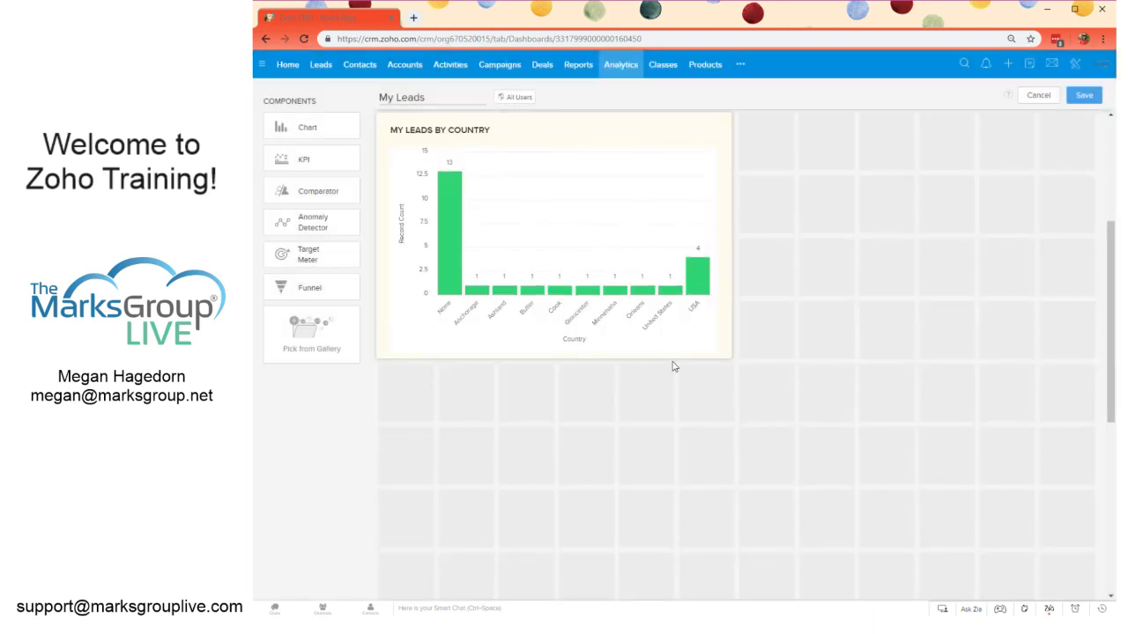
# Step: Change the MY LEADS BY COUNTRY component from a column chart to a donut chart
pyautogui.scroll(2, 673, 367)
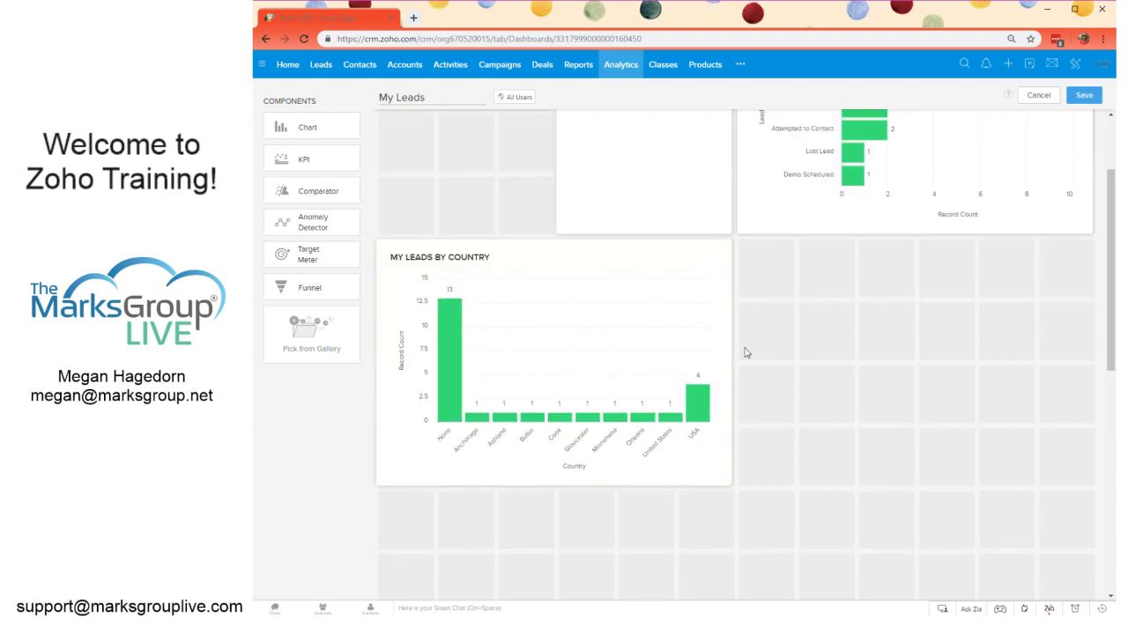
pyautogui.scroll(1, 841, 367)
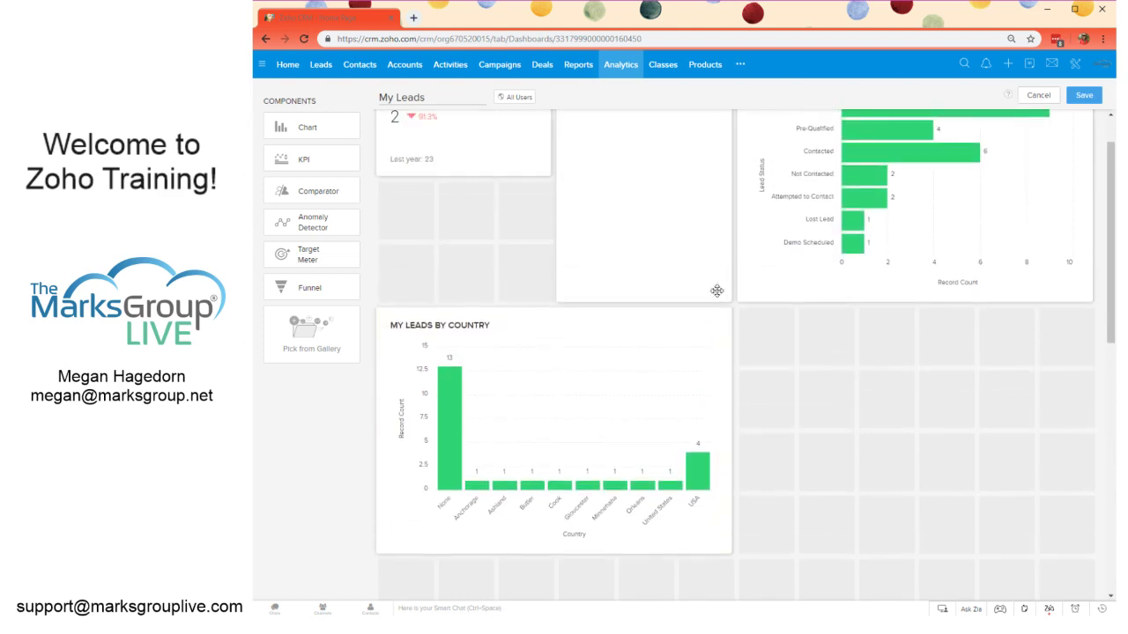
pyautogui.click(715, 327)
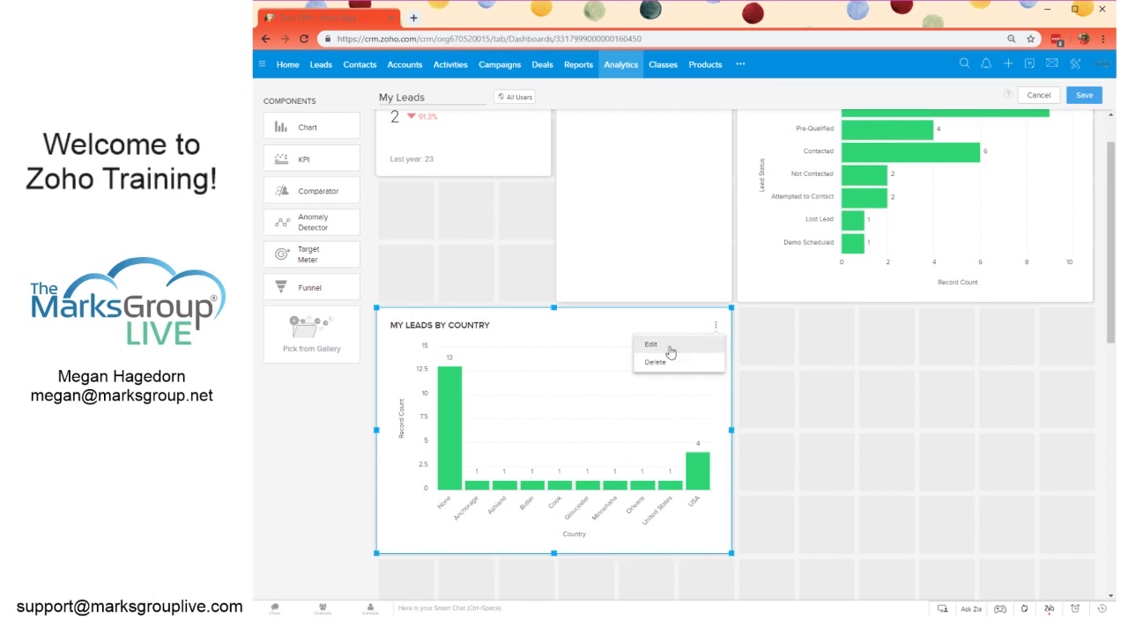
pyautogui.click(680, 352)
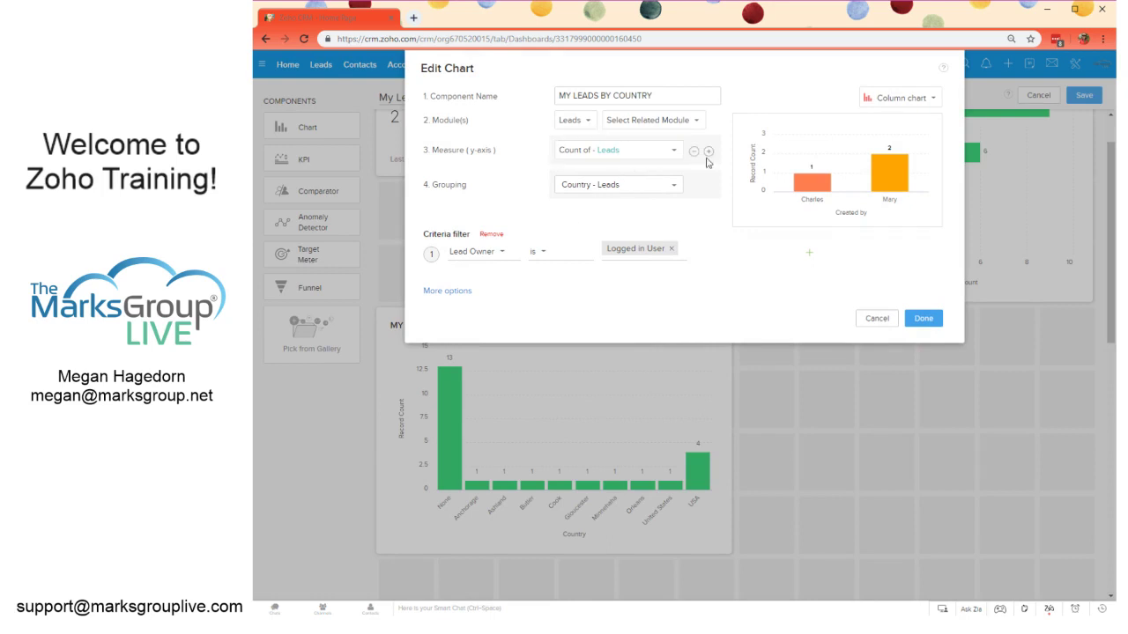
pyautogui.click(900, 98)
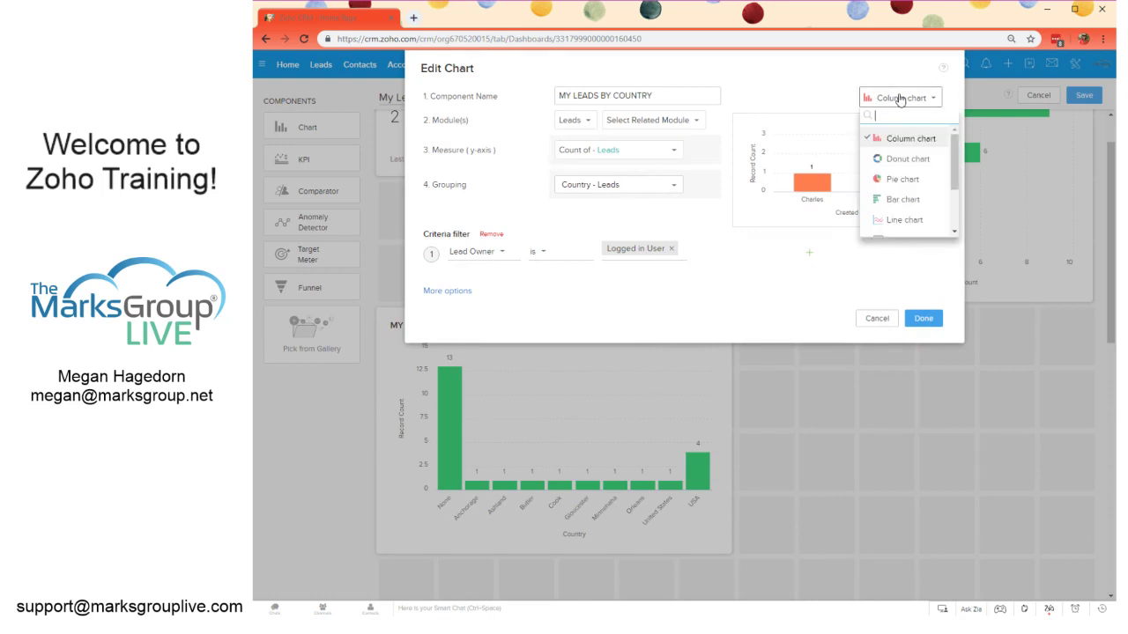
pyautogui.click(914, 159)
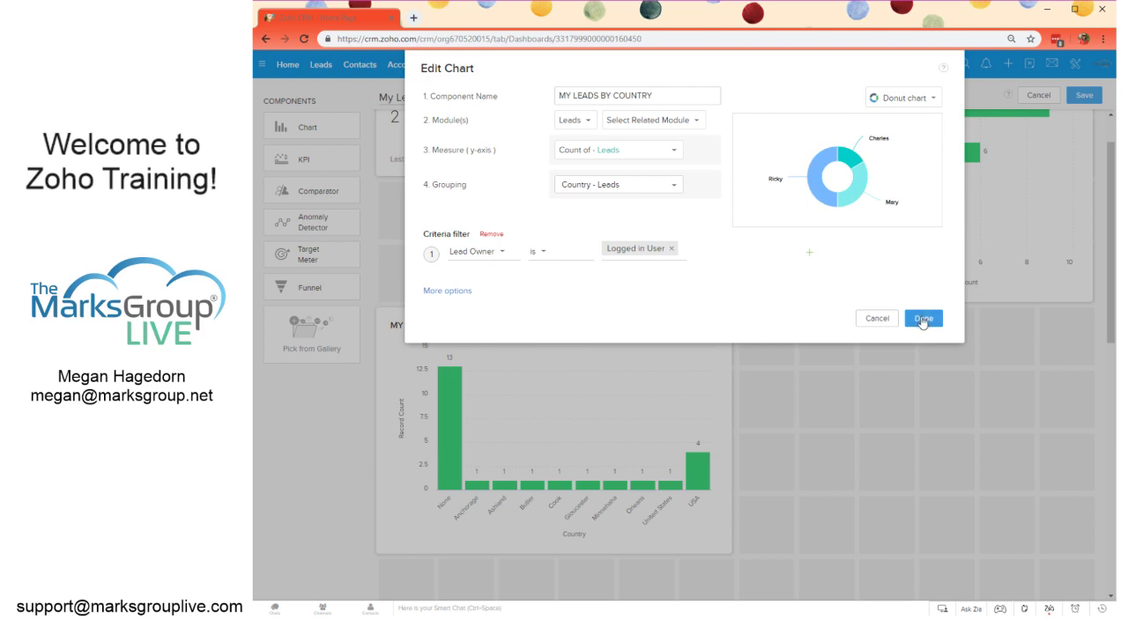
pyautogui.click(921, 319)
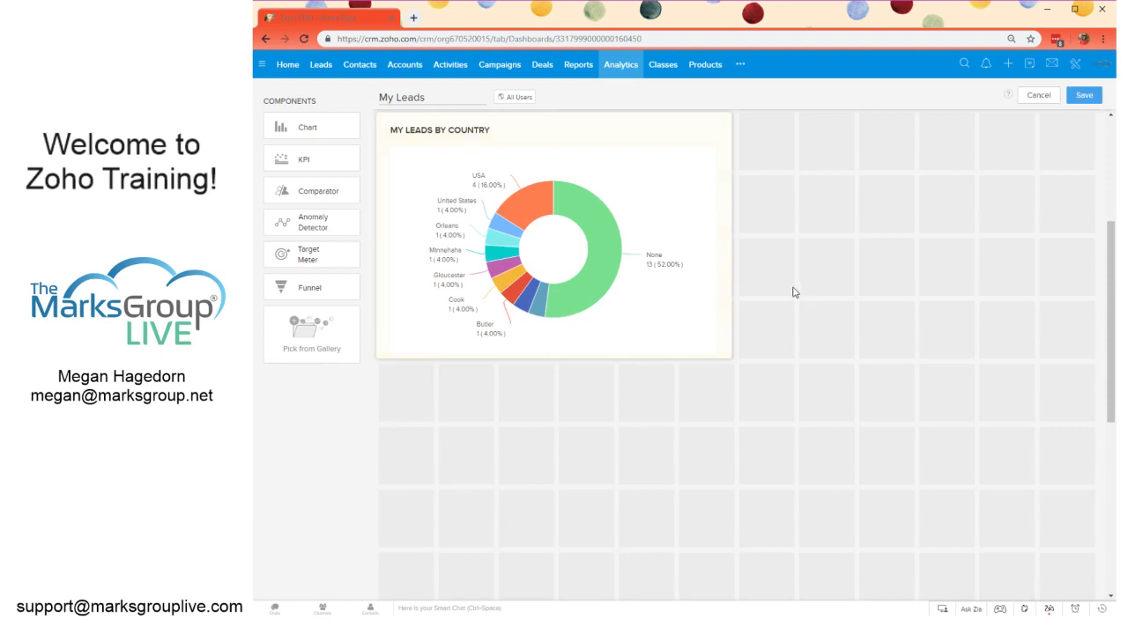
# Step: Review the arranged components and save the My Leads dashboard
pyautogui.scroll(1, 793, 293)
pyautogui.scroll(1, 793, 293)
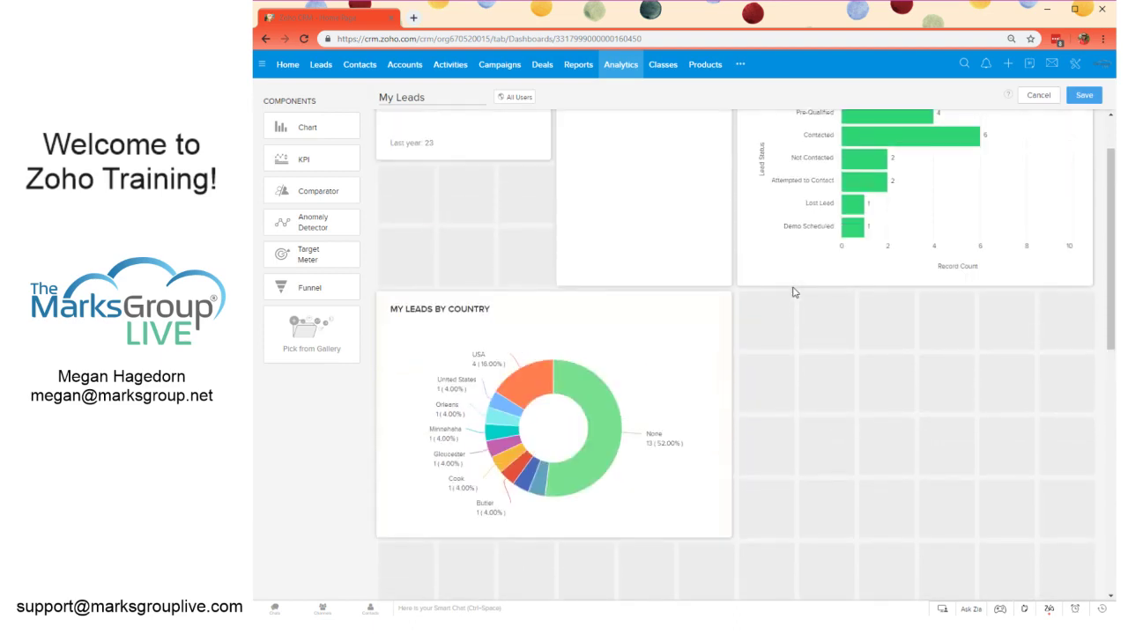
pyautogui.scroll(-2, 793, 293)
pyautogui.scroll(1, 793, 292)
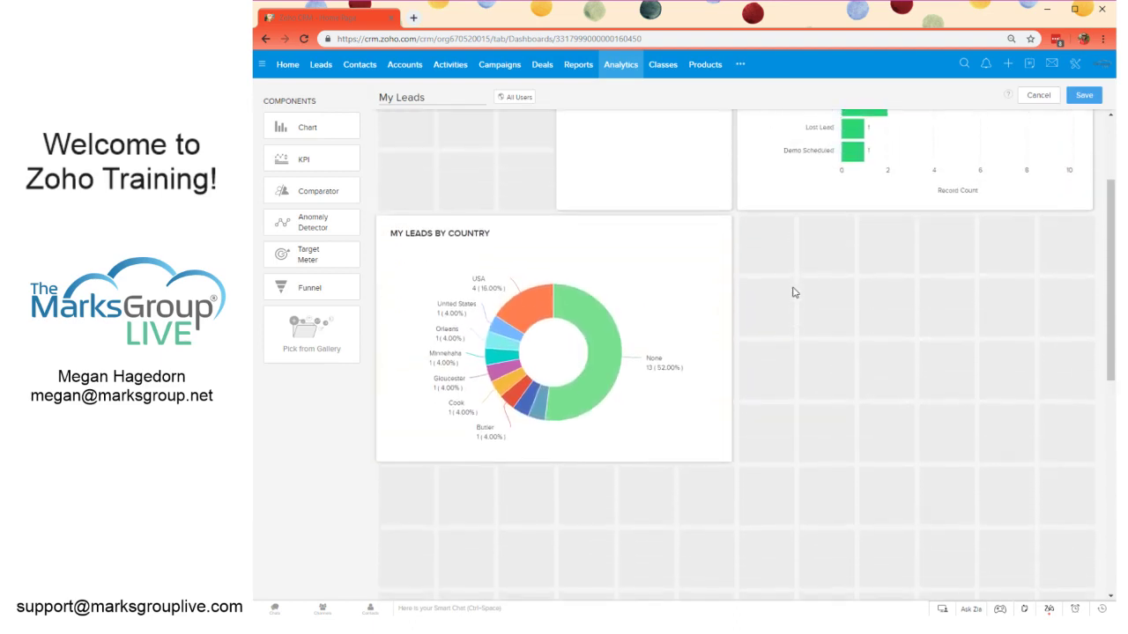
pyautogui.click(1086, 95)
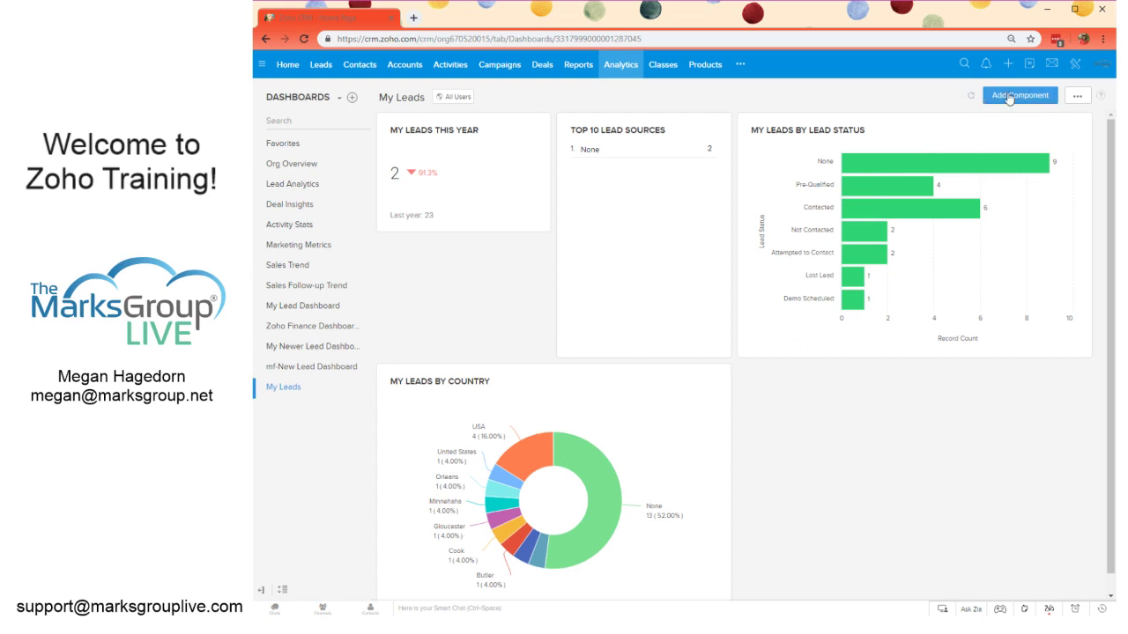
# Step: Reorder the dashboard by moving TOP 10 LEAD SOURCES directly above MY LEADS BY LEAD STATUS, and save the layout
pyautogui.click(1078, 97)
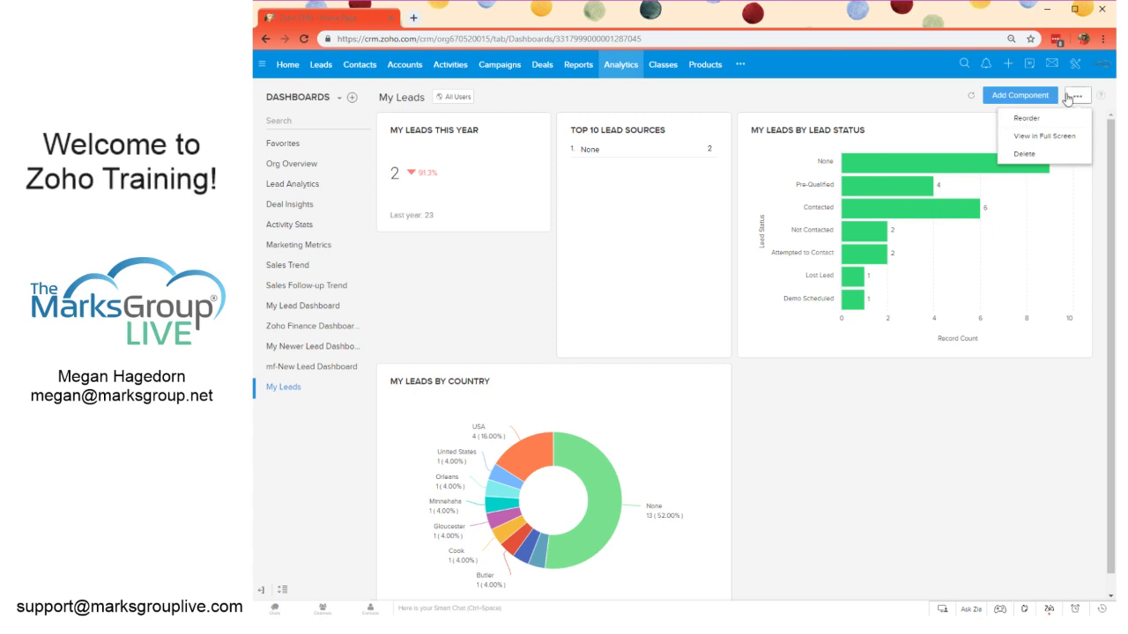
pyautogui.click(1026, 119)
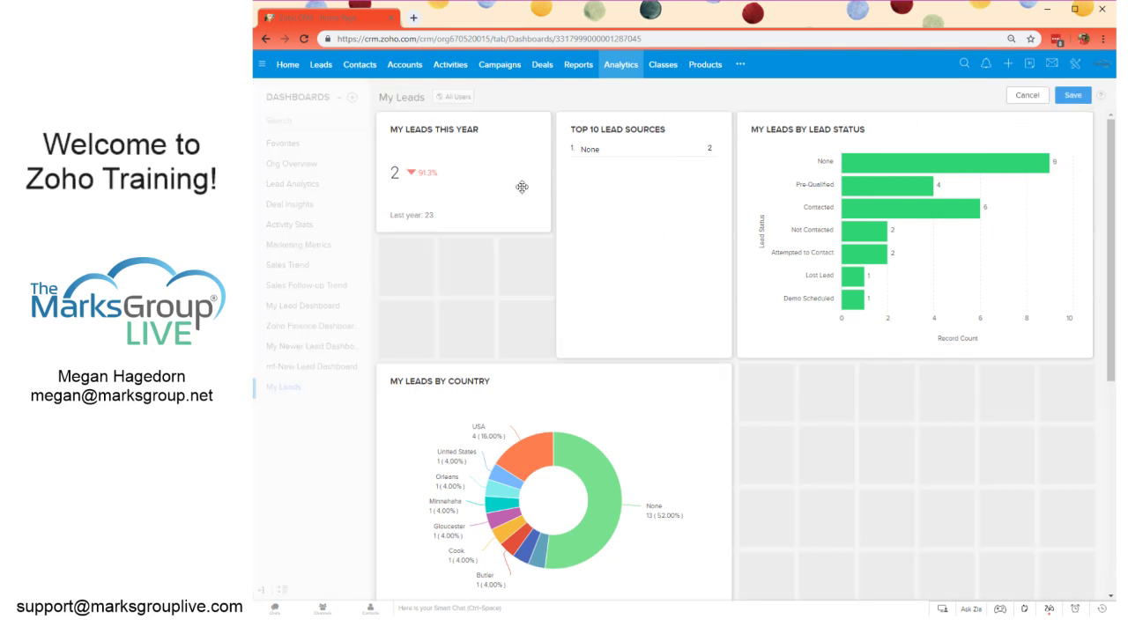
pyautogui.moveTo(521, 186); pyautogui.dragTo(500, 214)
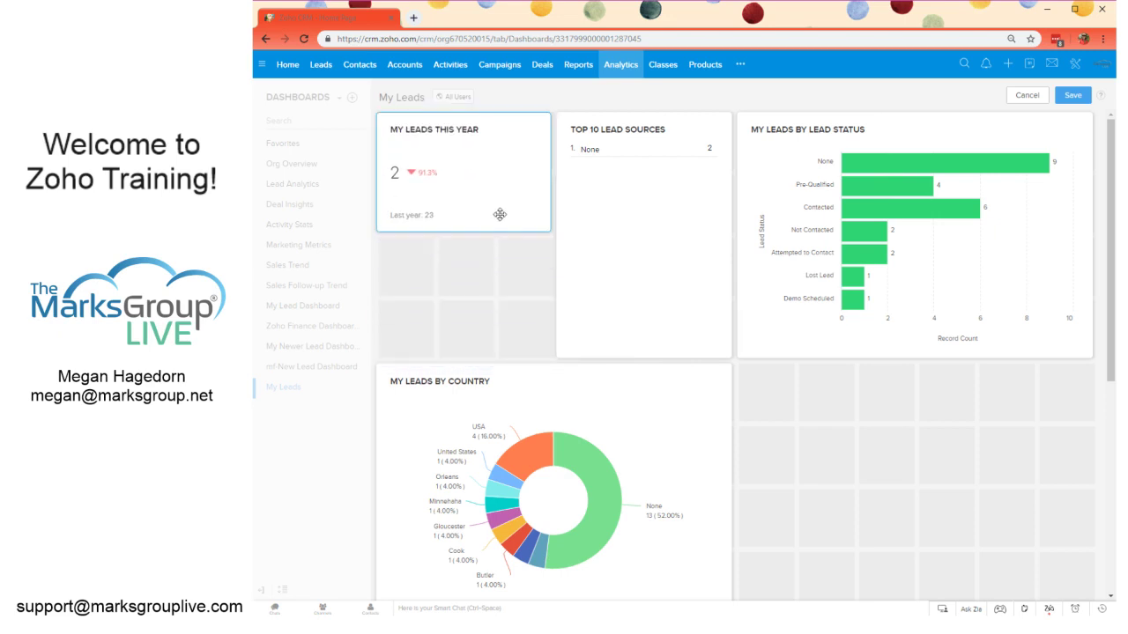
pyautogui.moveTo(620, 247); pyautogui.dragTo(846, 146)
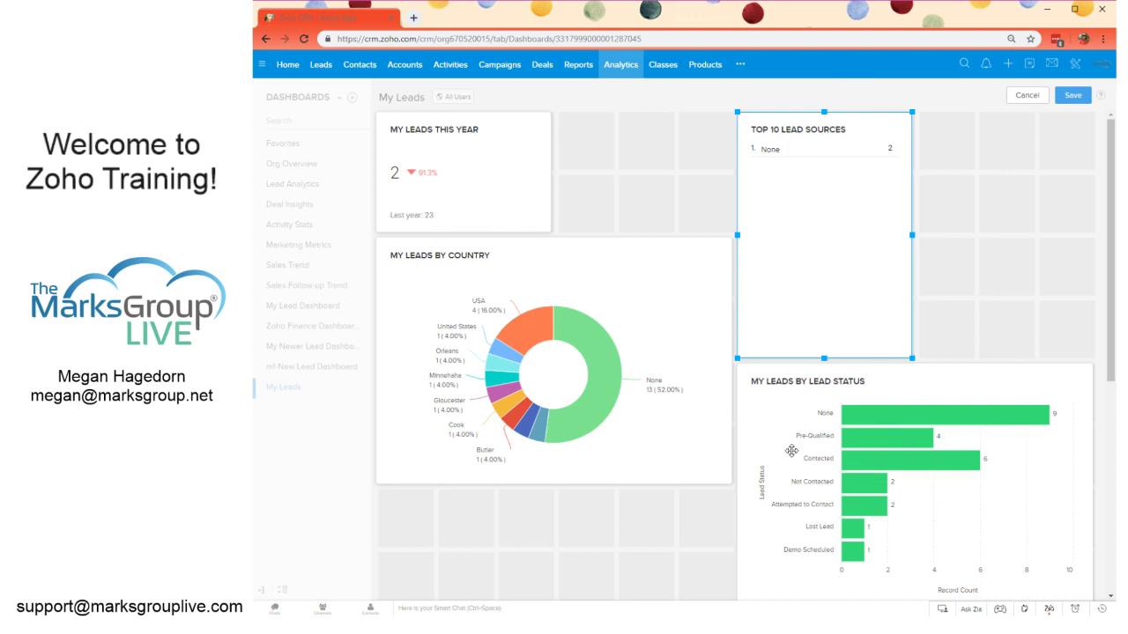
pyautogui.moveTo(851, 246); pyautogui.dragTo(854, 67)
pyautogui.click(1072, 96)
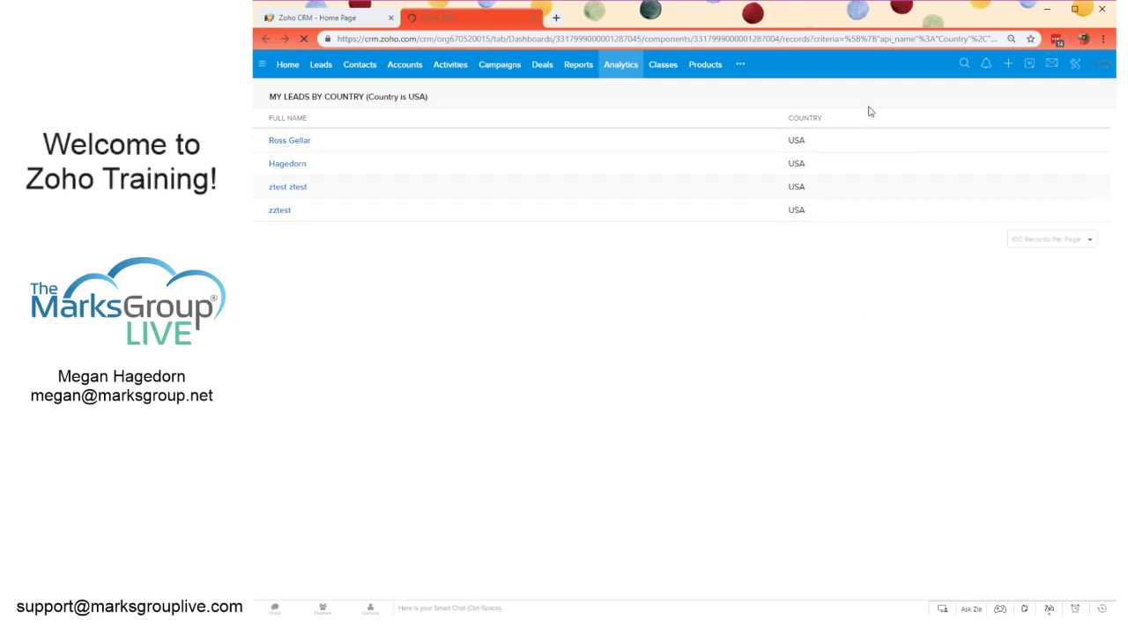
# Step: View the details of the second lead in the USA list, then close its browser tab and return to the My Leads dashboard
pyautogui.click(297, 167)
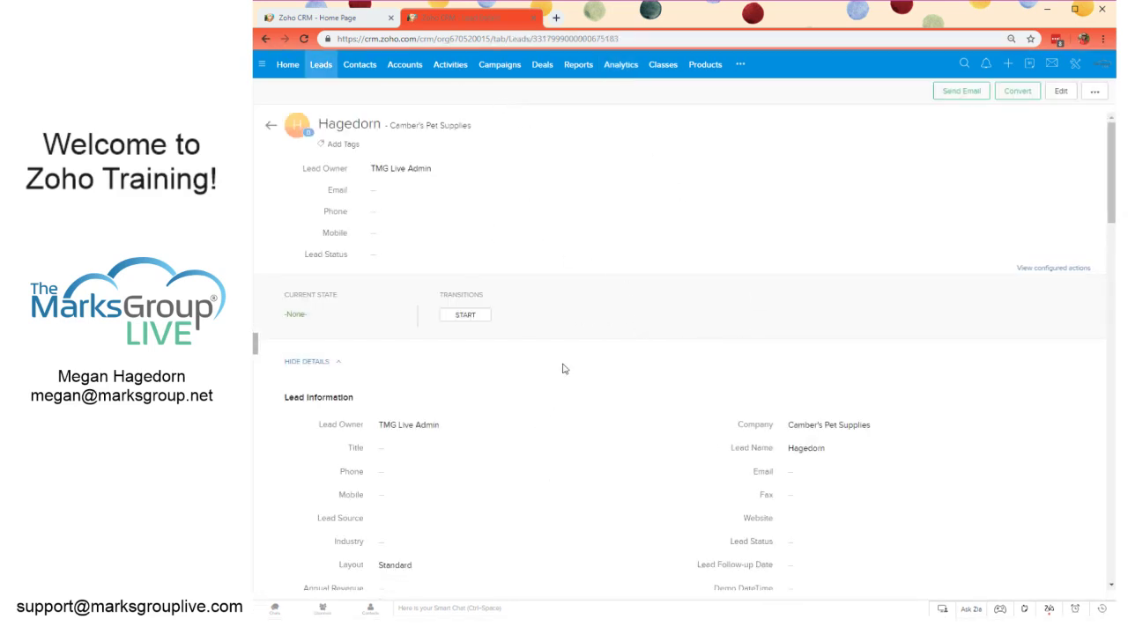
pyautogui.scroll(-1, 566, 332)
pyautogui.scroll(1, 566, 332)
pyautogui.click(362, 25)
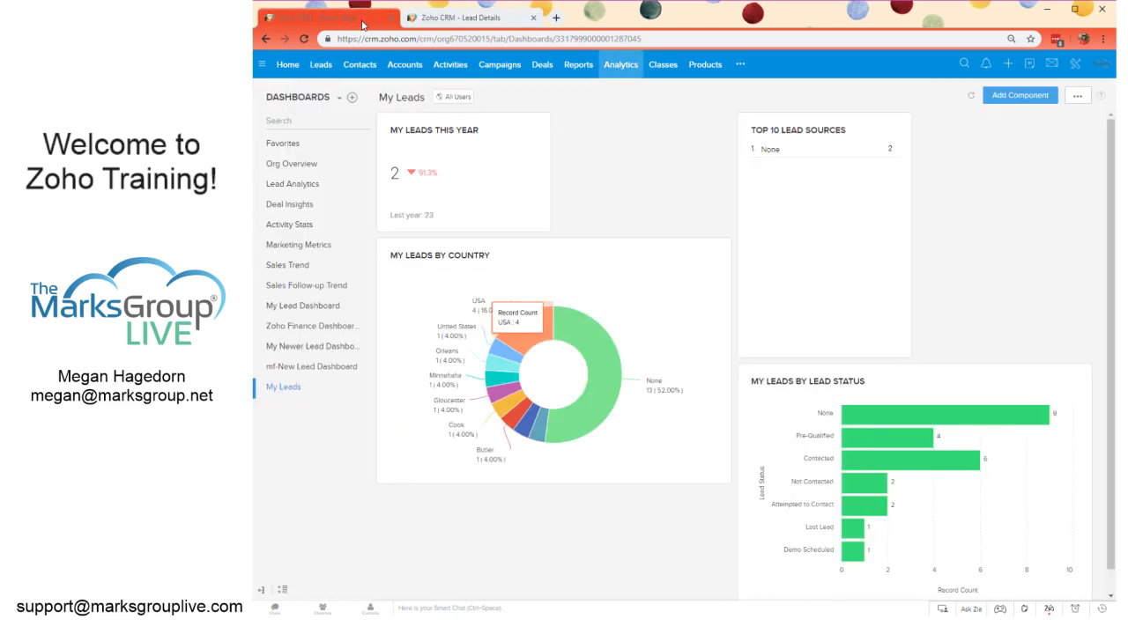
pyautogui.click(526, 20)
pyautogui.click(534, 19)
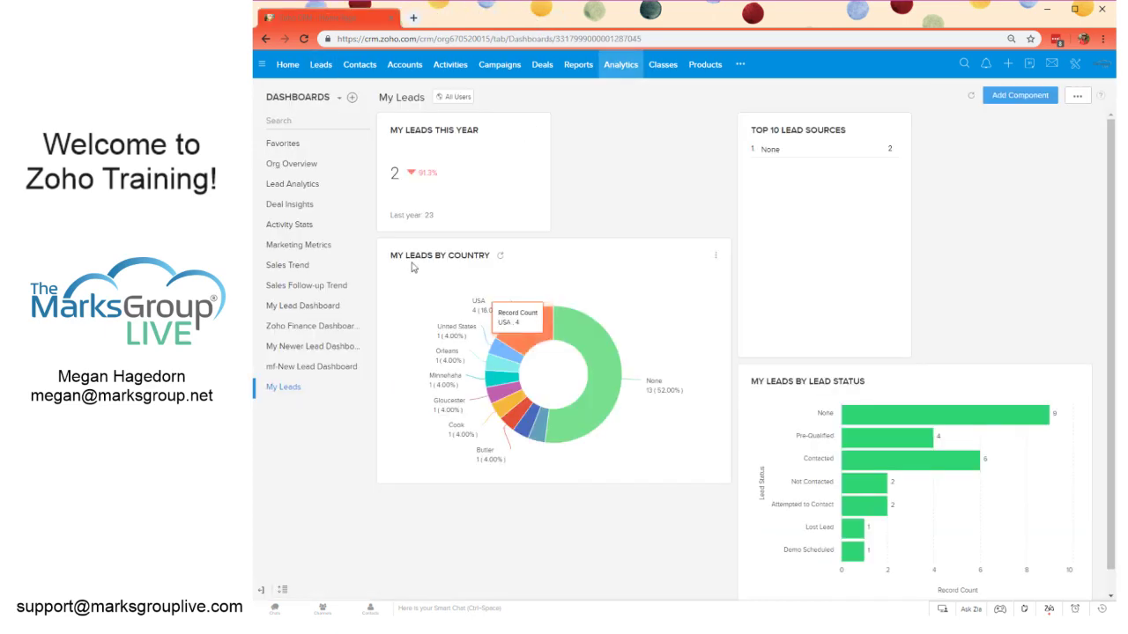